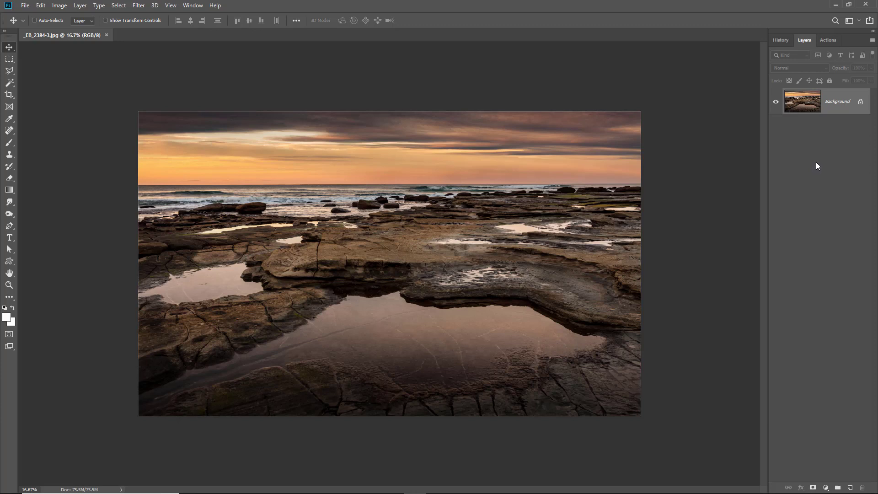
Run the Mat-Mount-Grey action on the photo, then revert the image to its saved state
{"action": "left_click", "coordinate": [827, 42]}
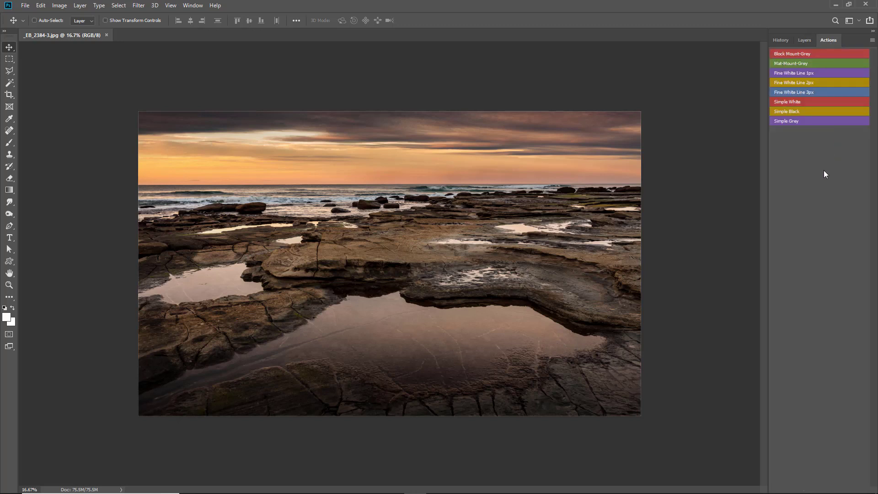
{"action": "left_click", "coordinate": [818, 64]}
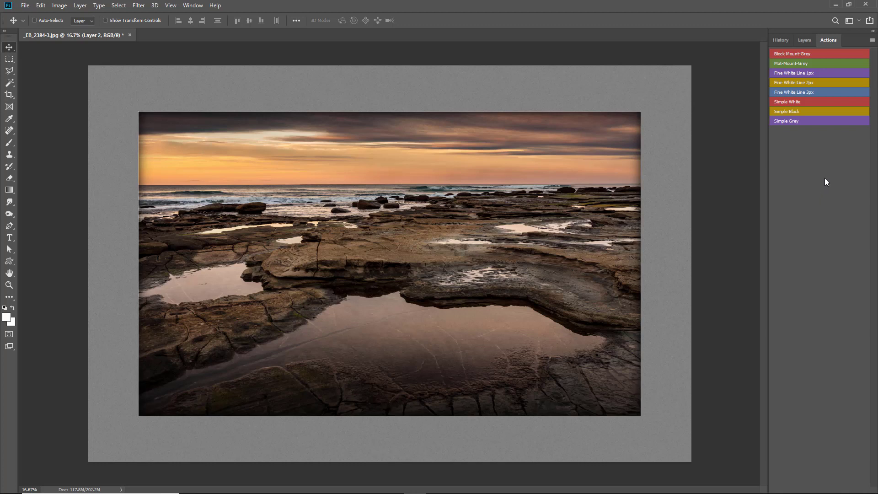
{"action": "left_click", "coordinate": [804, 41]}
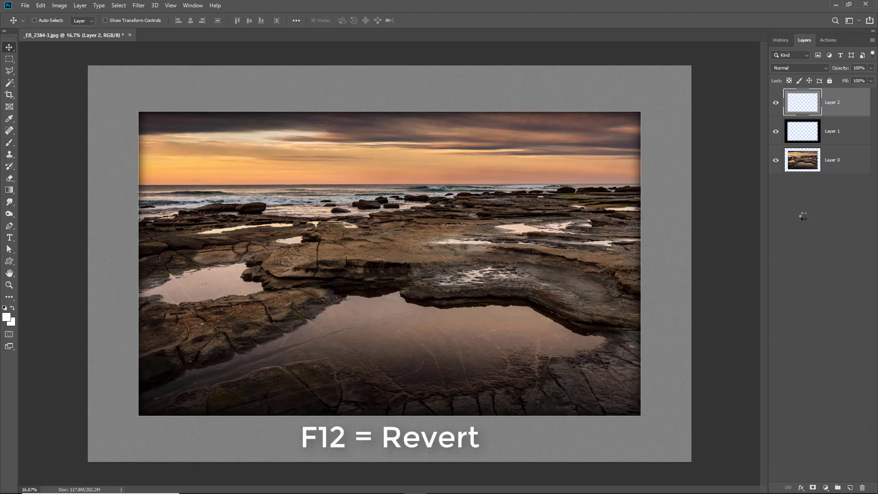
{"action": "key", "text": "F12"}
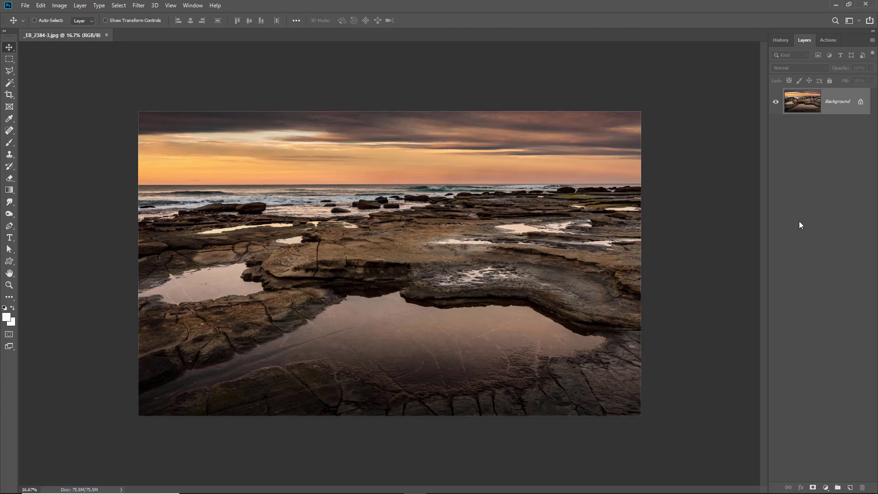
Unlock the Background layer and extend the canvas relatively by 20 percent in width and 30 percent in height
{"action": "left_click", "coordinate": [858, 101]}
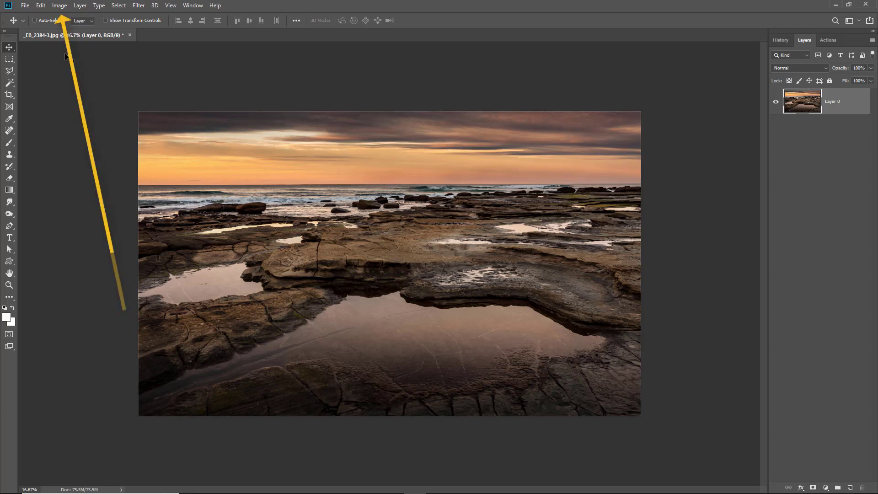
{"action": "left_click", "coordinate": [60, 6]}
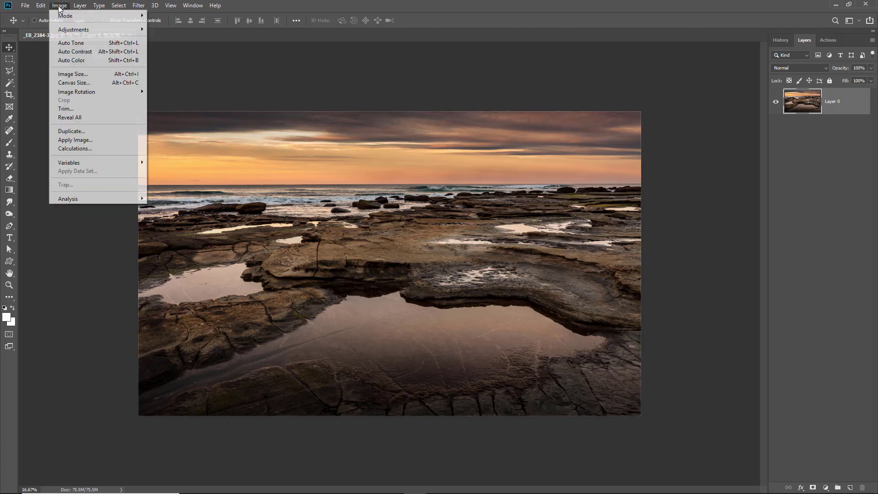
{"action": "left_click", "coordinate": [64, 83]}
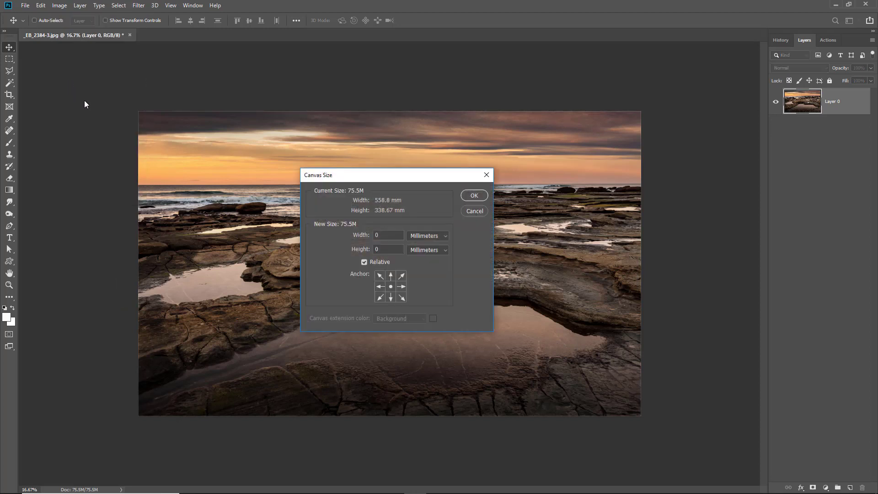
{"action": "left_click", "coordinate": [448, 238]}
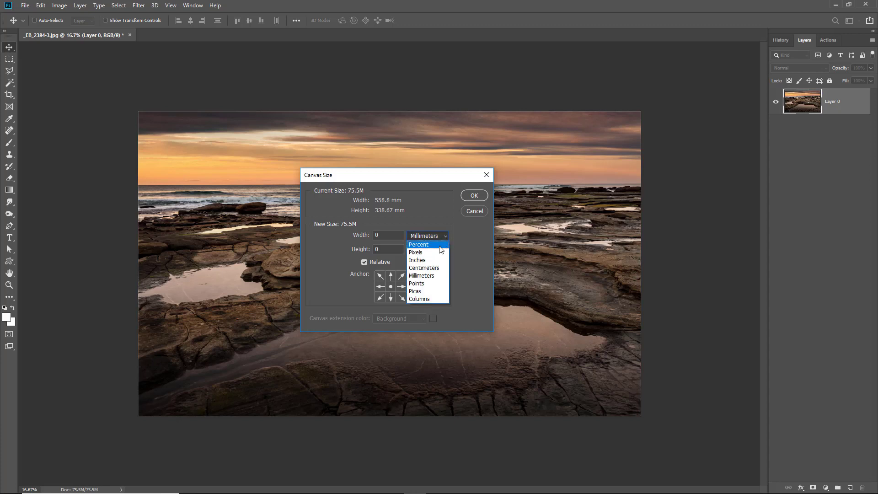
{"action": "left_click", "coordinate": [439, 245]}
{"action": "double_click", "coordinate": [384, 239]}
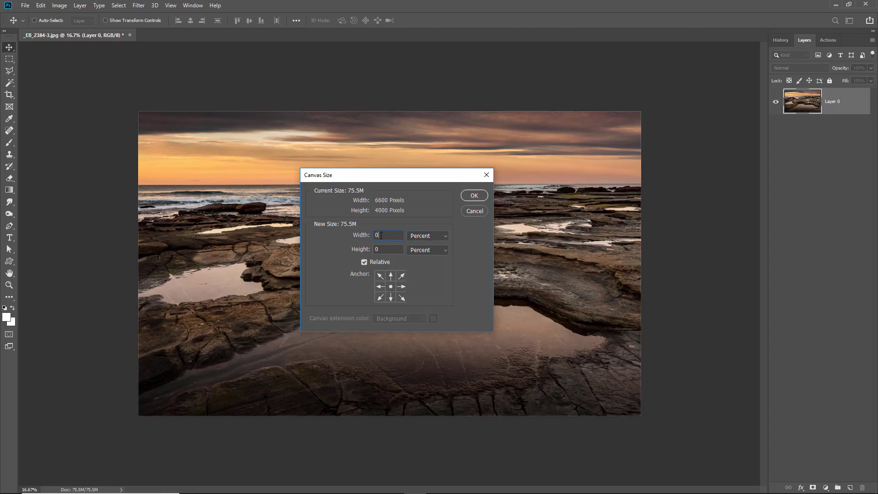
{"action": "type", "text": "20"}
{"action": "key", "text": "Tab"}
{"action": "left_click", "coordinate": [473, 196]}
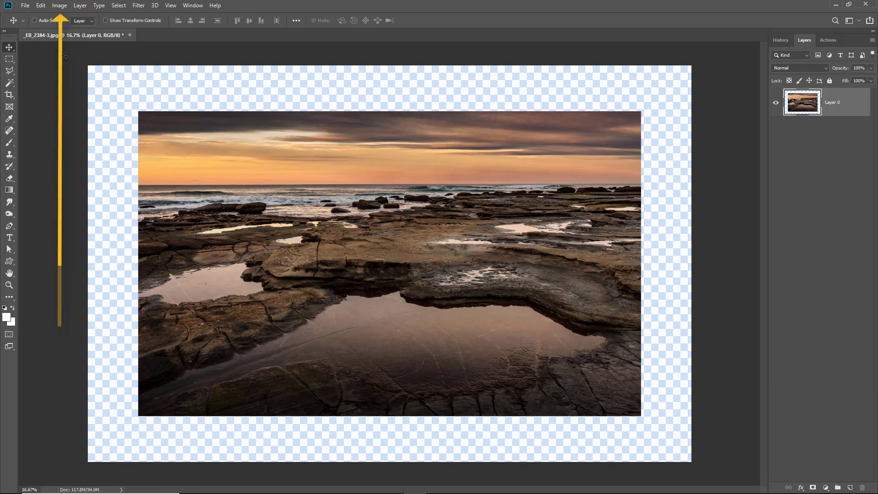
Extend the canvas height by a further 7 percent, relative to its current size
{"action": "left_click", "coordinate": [60, 6]}
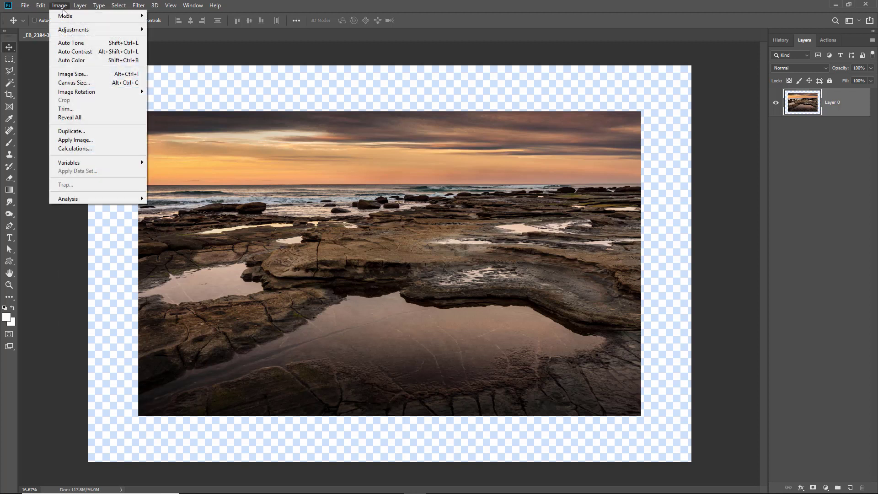
{"action": "left_click", "coordinate": [69, 83]}
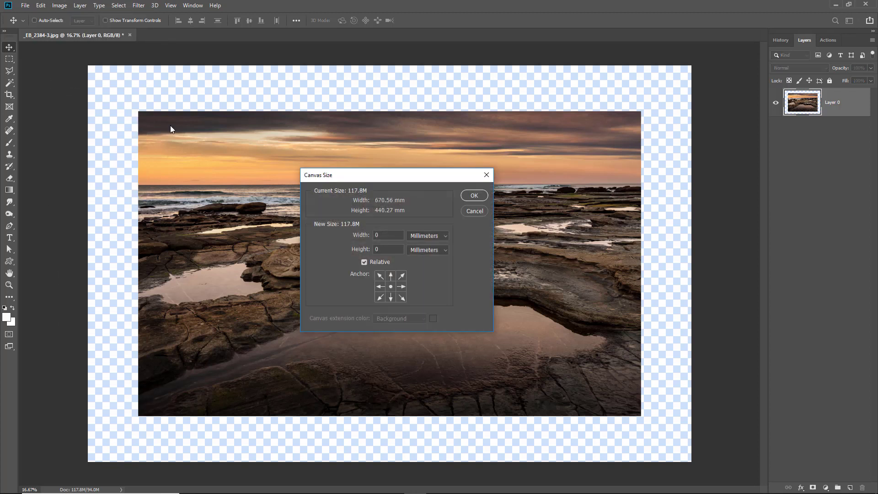
{"action": "double_click", "coordinate": [380, 249]}
{"action": "type", "text": "7"}
{"action": "left_click", "coordinate": [447, 250]}
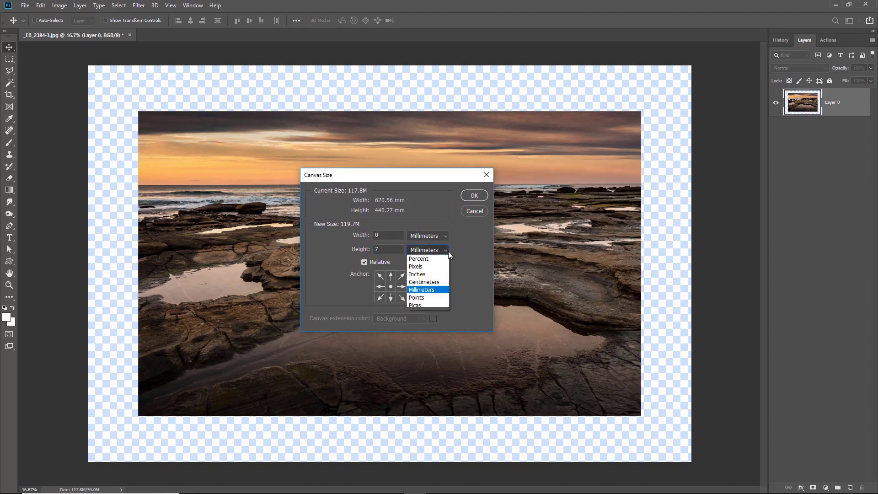
{"action": "left_click", "coordinate": [423, 256]}
{"action": "double_click", "coordinate": [376, 250]}
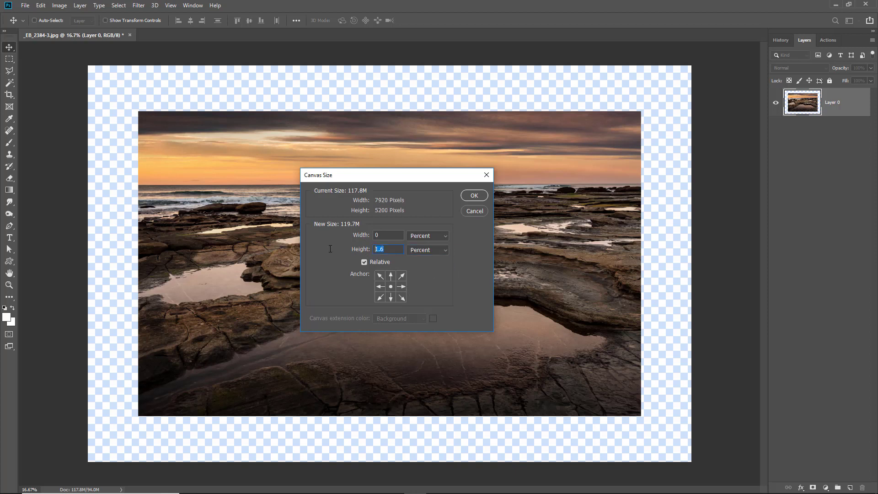
{"action": "type", "text": "7"}
{"action": "left_click", "coordinate": [474, 196]}
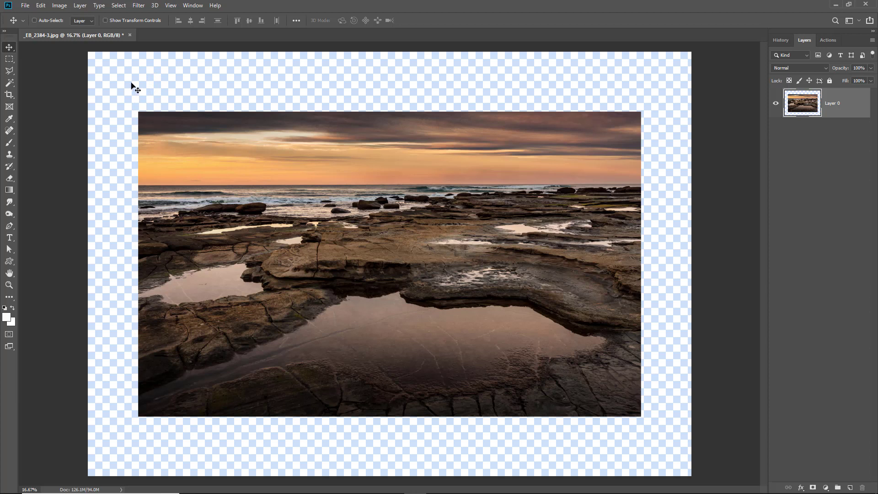
Nudge the photo layer upward by about 100 pixels so the lower border is deeper than the upper one
{"action": "key", "text": "shift+Up"}
{"action": "key", "text": "shift+Up"}
{"action": "key", "text": "shift+Up"}
{"action": "key", "text": "shift+Up"}
{"action": "key", "text": "shift+Up"}
{"action": "key", "text": "shift+Up"}
{"action": "key", "text": "shift+Up"}
{"action": "key", "text": "shift+Up"}
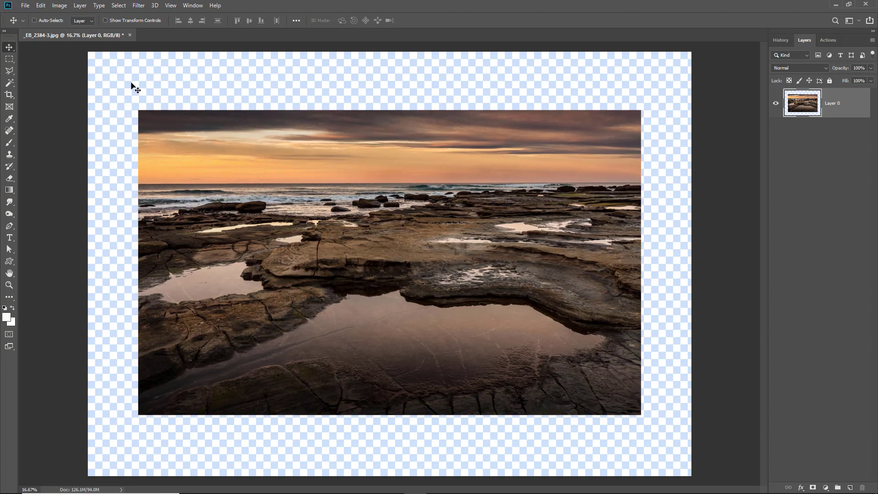
{"action": "key", "text": "shift+Up"}
{"action": "key", "text": "shift+Up"}
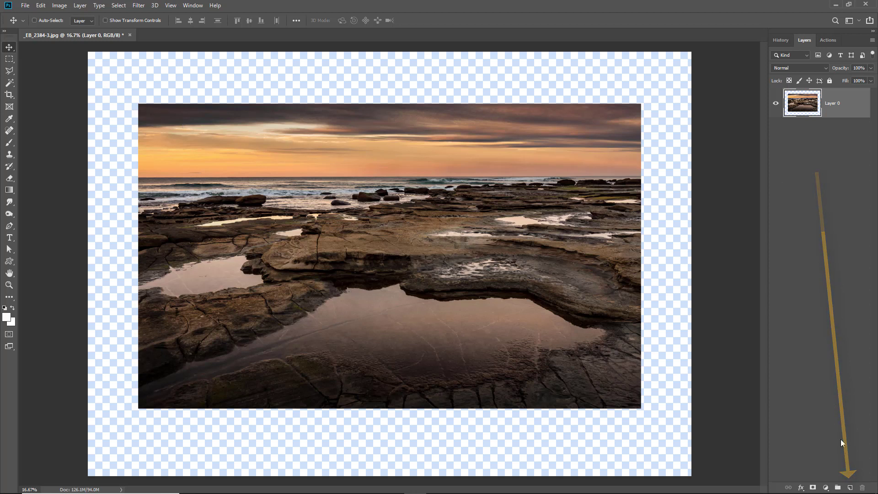
Add a new empty layer above the photo, name it Shadow, and leave it selected
{"action": "left_click", "coordinate": [850, 488]}
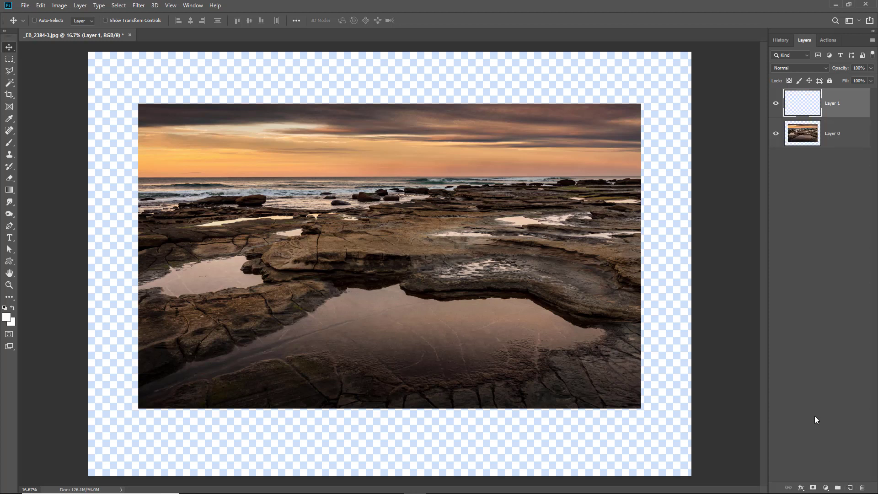
{"action": "double_click", "coordinate": [833, 105]}
{"action": "type", "text": "Shadow"}
{"action": "left_click", "coordinate": [822, 177]}
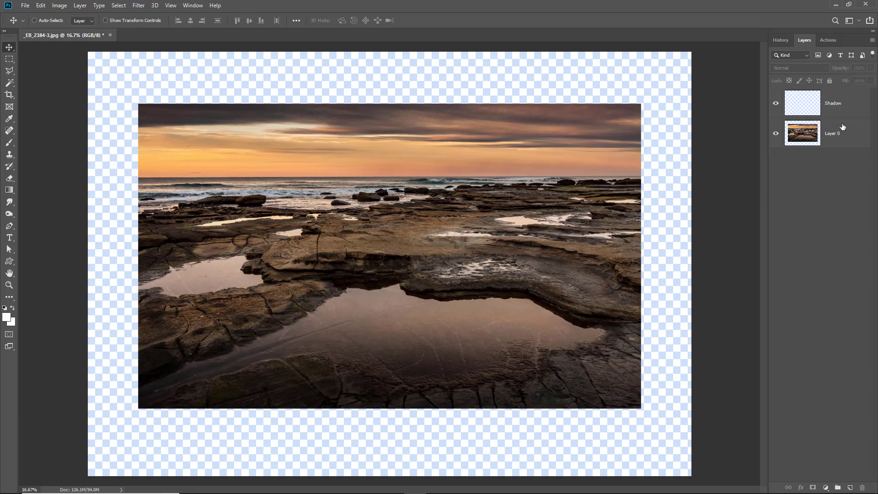
{"action": "left_click", "coordinate": [843, 107]}
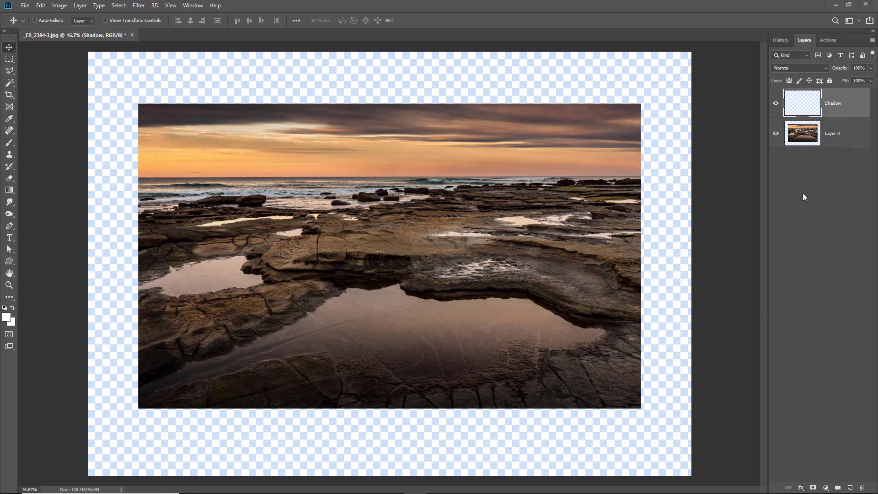
Add another empty layer above Shadow with the default settings and name it Mat
{"action": "key", "text": "ctrl+shift+n"}
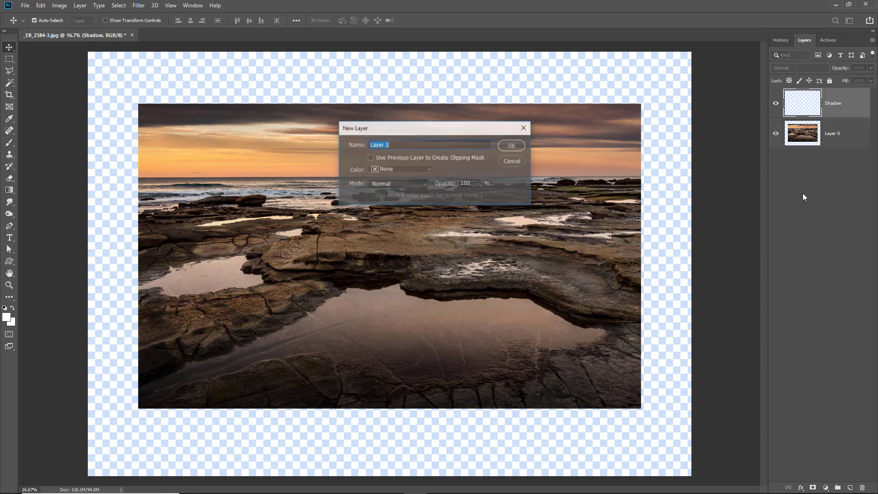
{"action": "left_click", "coordinate": [511, 147]}
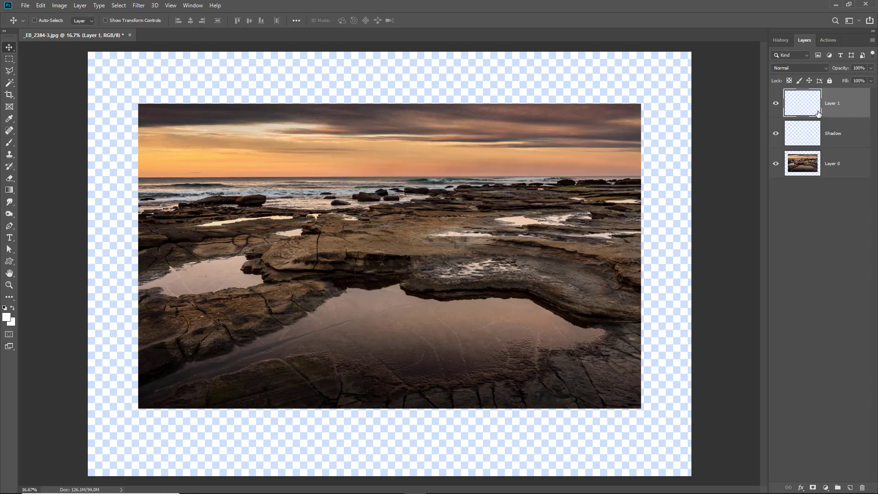
{"action": "double_click", "coordinate": [831, 104]}
{"action": "type", "text": "Mat"}
{"action": "left_click", "coordinate": [794, 229]}
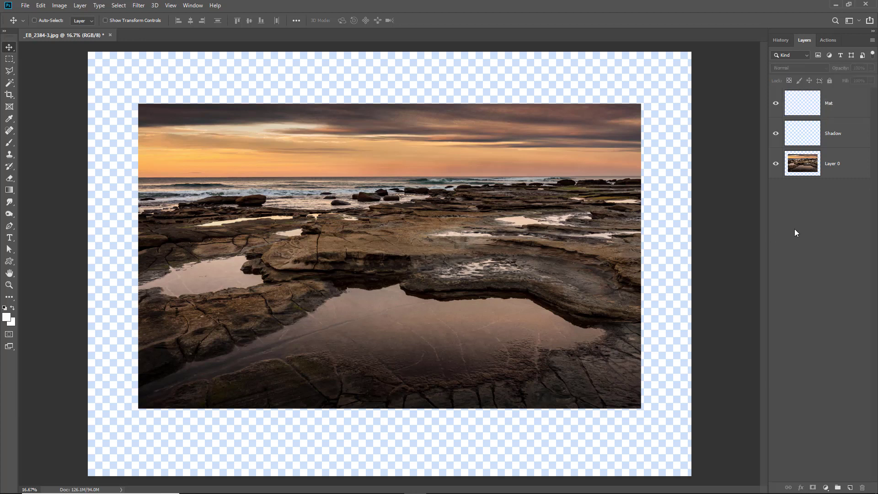
Select the transparent border around the photo on Layer 0 with the Magic Wand tool
{"action": "left_click", "coordinate": [799, 165]}
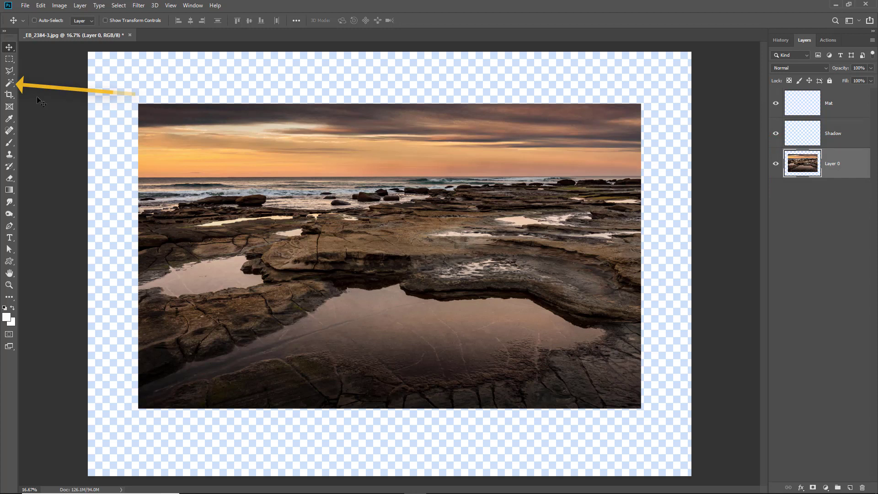
{"action": "left_click", "coordinate": [8, 86]}
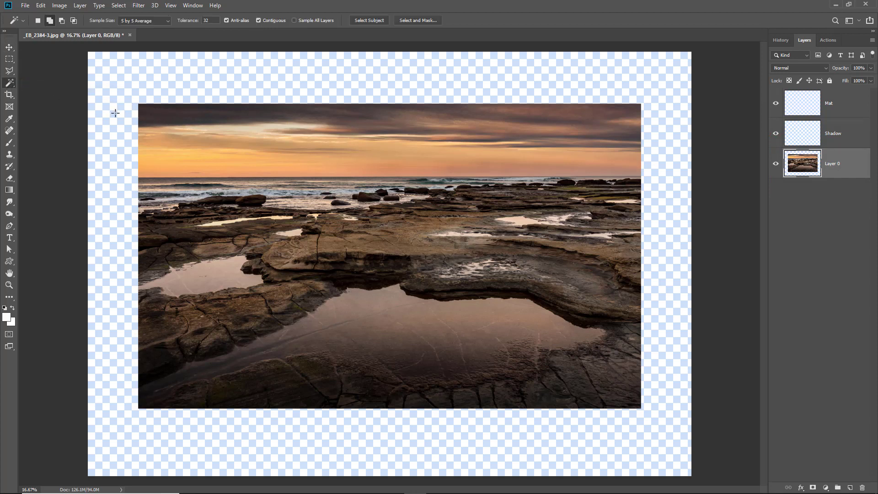
{"action": "left_click", "coordinate": [114, 142]}
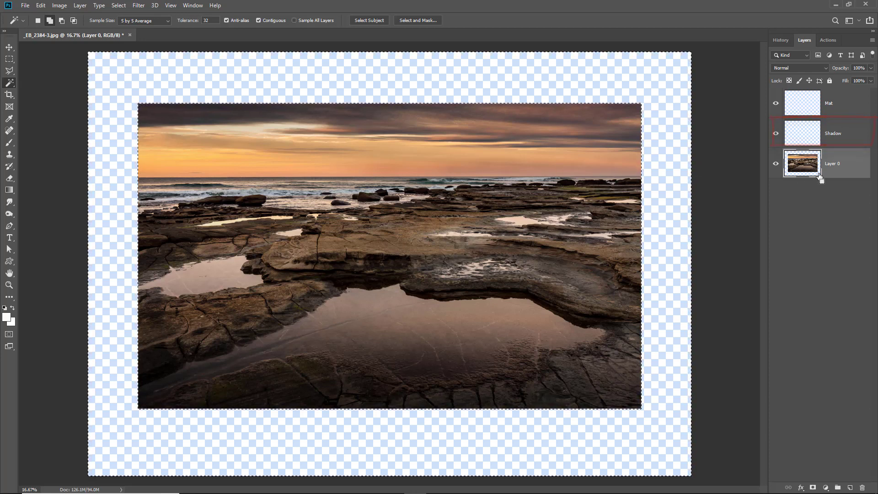
Reset the colors to default and fill the selected border on the Shadow layer with black
{"action": "left_click", "coordinate": [833, 135]}
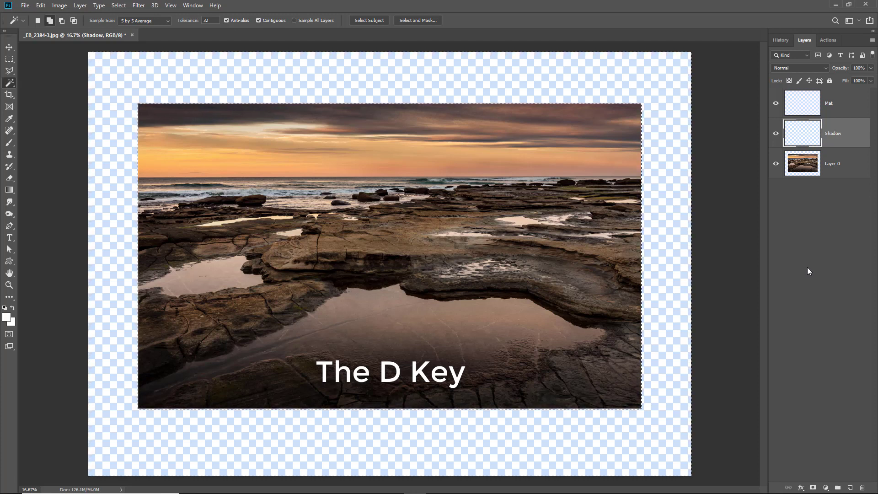
{"action": "key", "text": "d"}
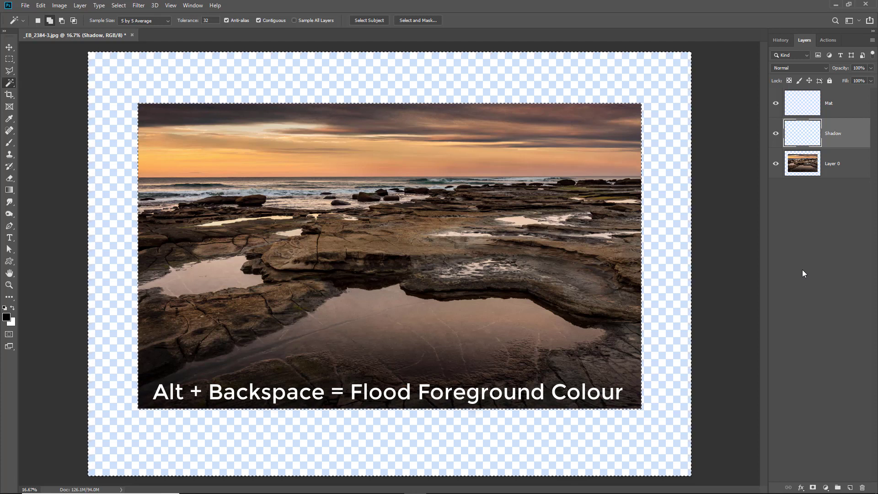
{"action": "key", "text": "alt+BackSpace"}
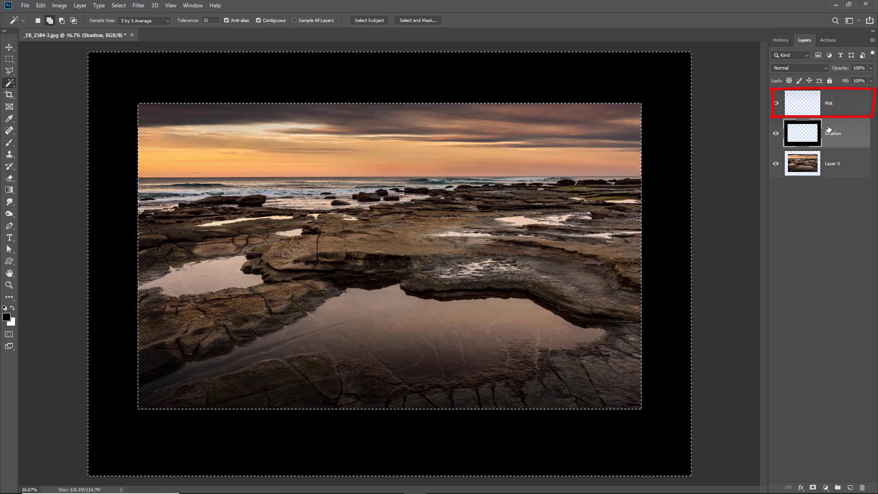
Fill the selected border on the Mat layer with grey #929191 and deselect
{"action": "left_click", "coordinate": [837, 104]}
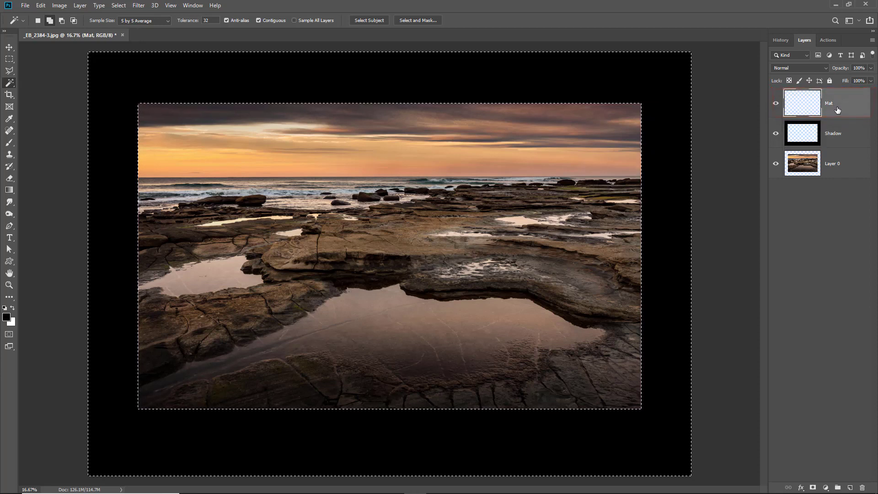
{"action": "left_click", "coordinate": [6, 319]}
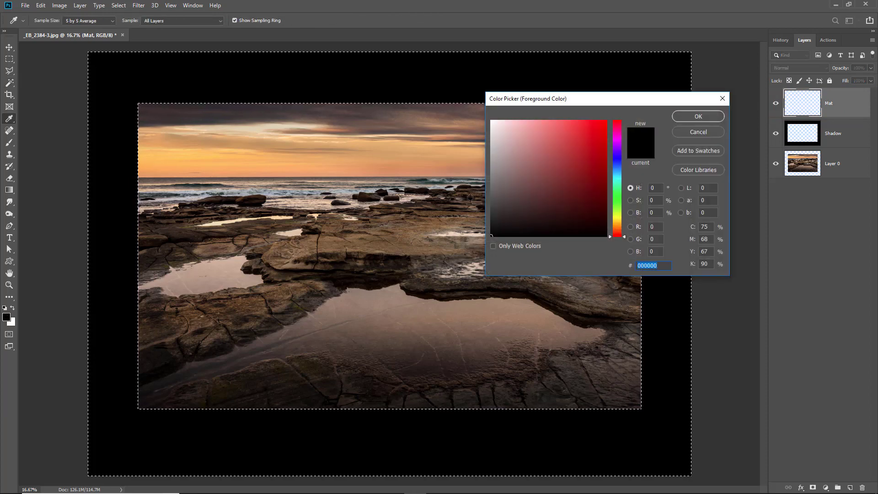
{"action": "left_click", "coordinate": [491, 170]}
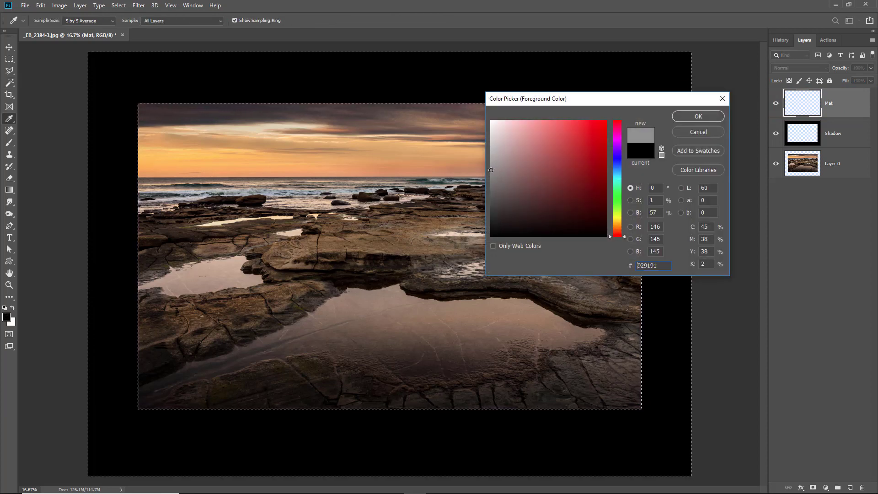
{"action": "left_click", "coordinate": [697, 116]}
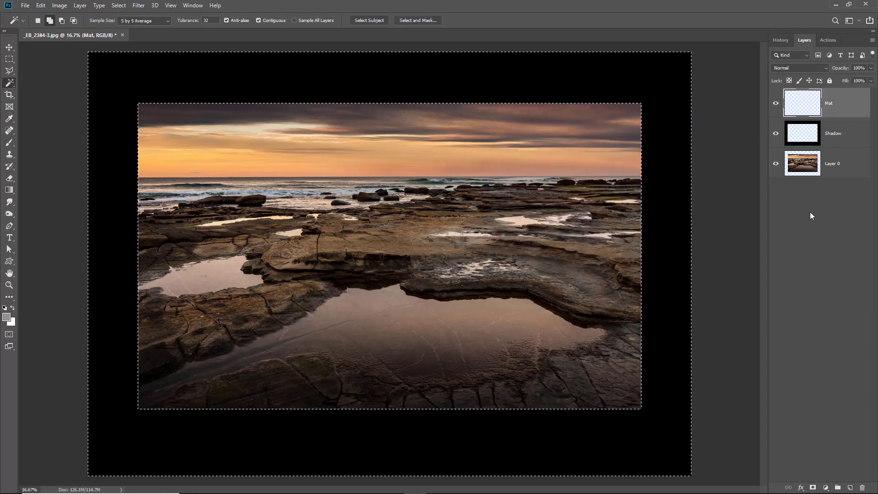
{"action": "key", "text": "alt+BackSpace"}
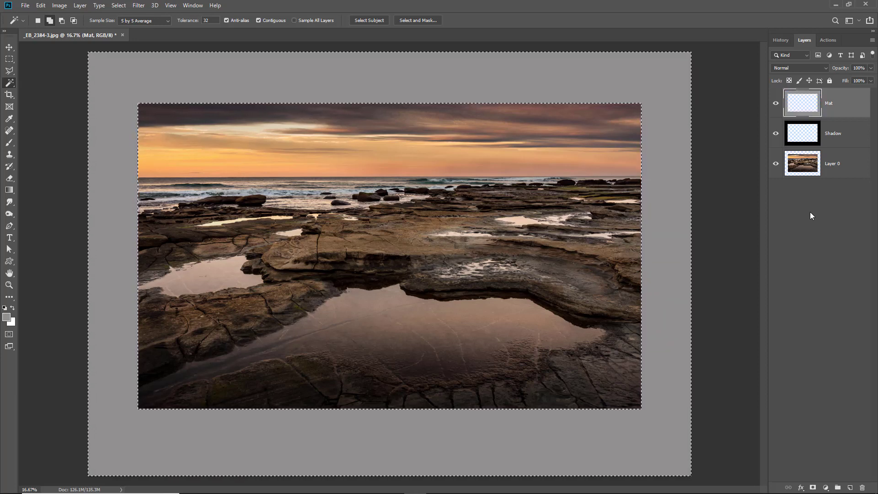
{"action": "key", "text": "ctrl+d"}
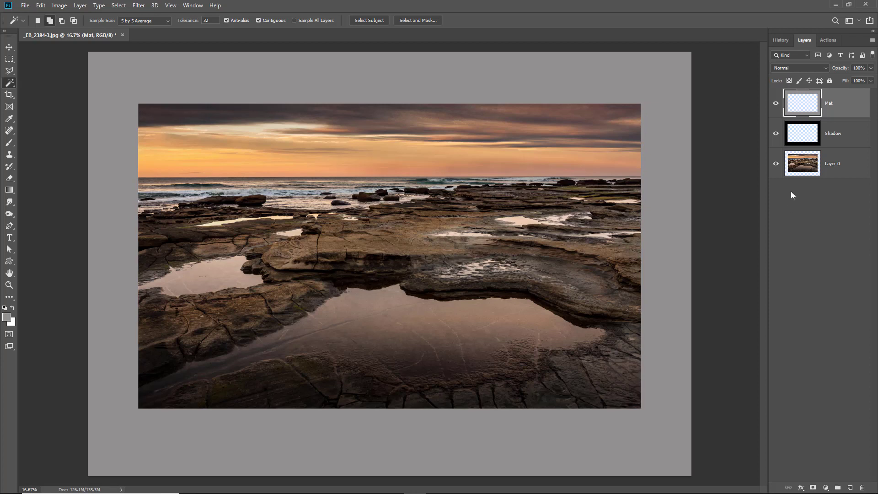
Apply a Gaussian Blur with a radius of about 52 pixels to the Shadow layer
{"action": "left_click", "coordinate": [832, 135]}
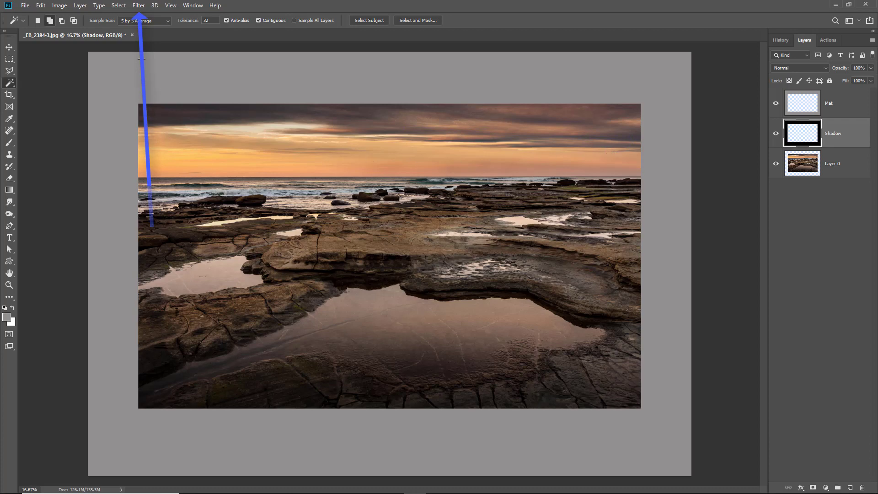
{"action": "left_click", "coordinate": [138, 5]}
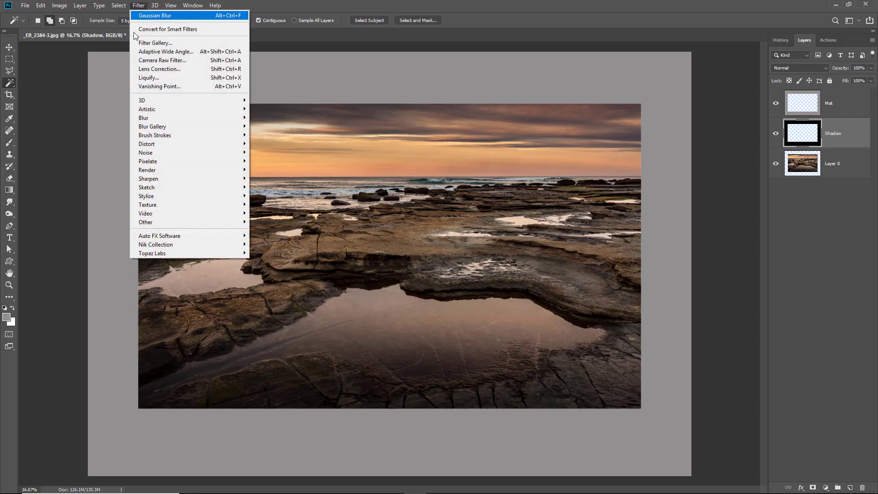
{"action": "mouse_move", "coordinate": [147, 118]}
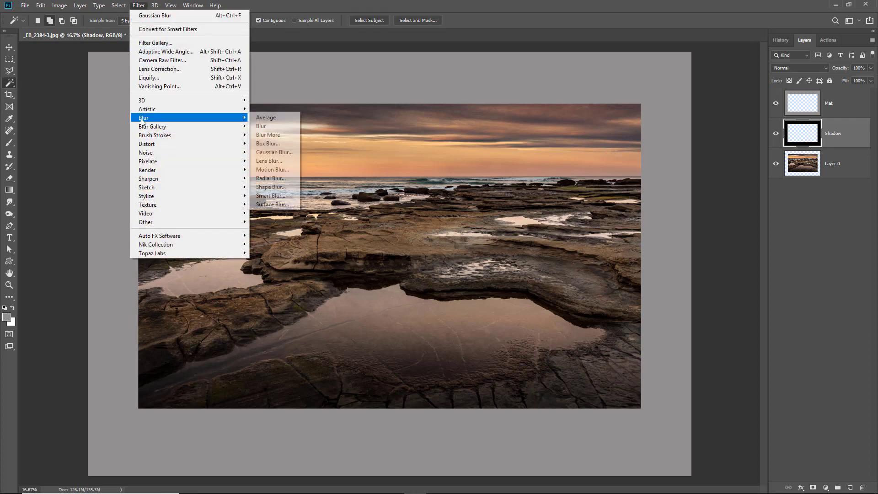
{"action": "left_click", "coordinate": [280, 152]}
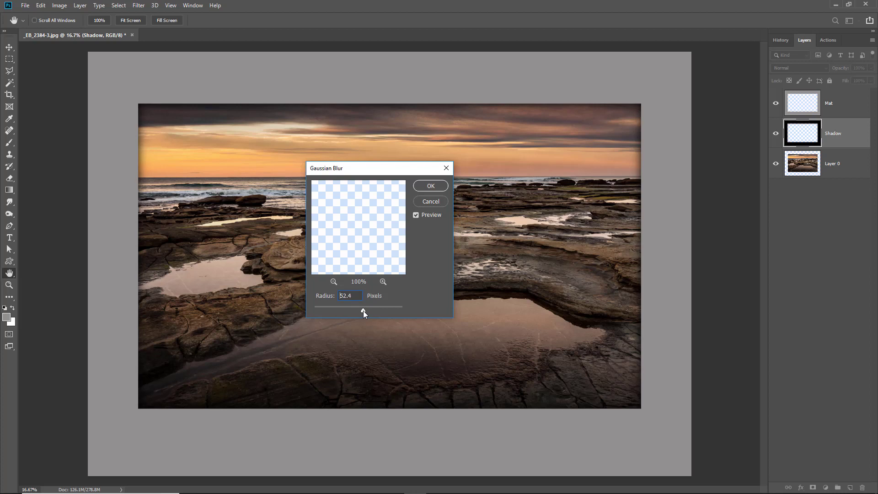
{"action": "left_click_drag", "start_coordinate": [363, 311], "coordinate": [362, 310]}
{"action": "left_click", "coordinate": [430, 186]}
{"action": "key", "text": "w"}
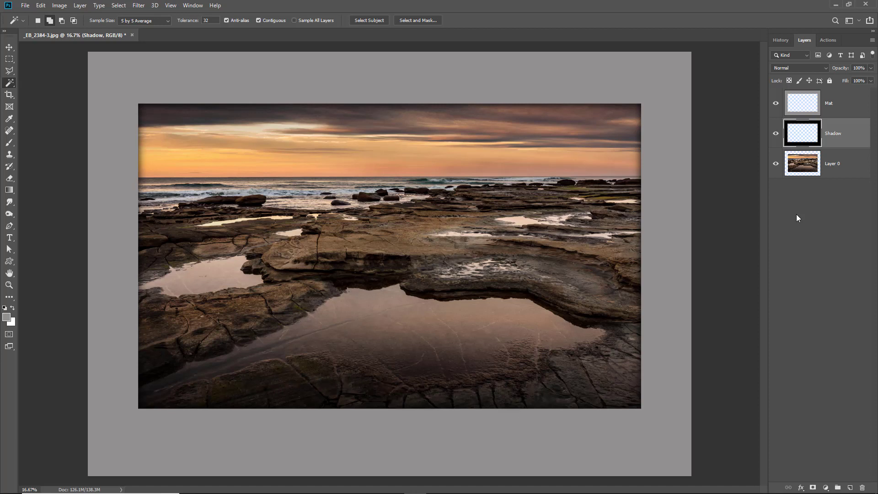
Duplicate the Shadow layer and try lower opacities on the copy, ending at 100%
{"action": "key", "text": "ctrl+j"}
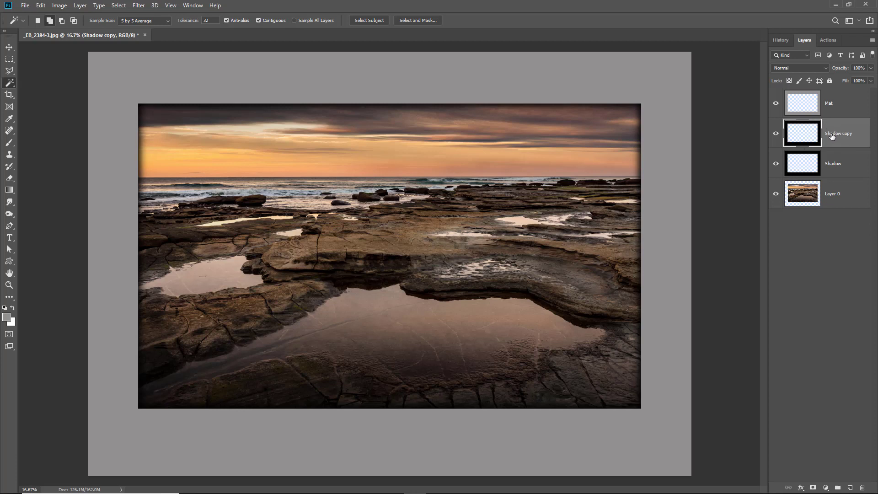
{"action": "left_click", "coordinate": [870, 67]}
{"action": "left_click_drag", "start_coordinate": [872, 78], "coordinate": [847, 81]}
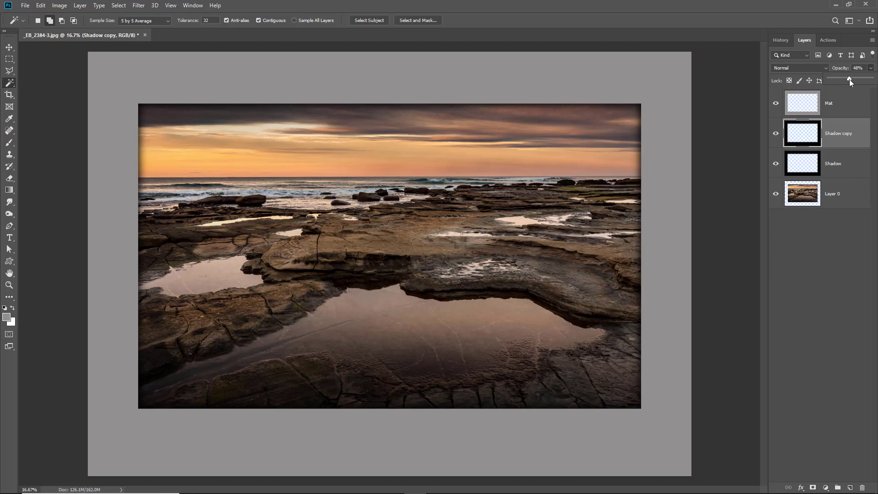
{"action": "left_click_drag", "start_coordinate": [849, 78], "coordinate": [848, 79]}
{"action": "left_click_drag", "start_coordinate": [836, 78], "coordinate": [870, 87]}
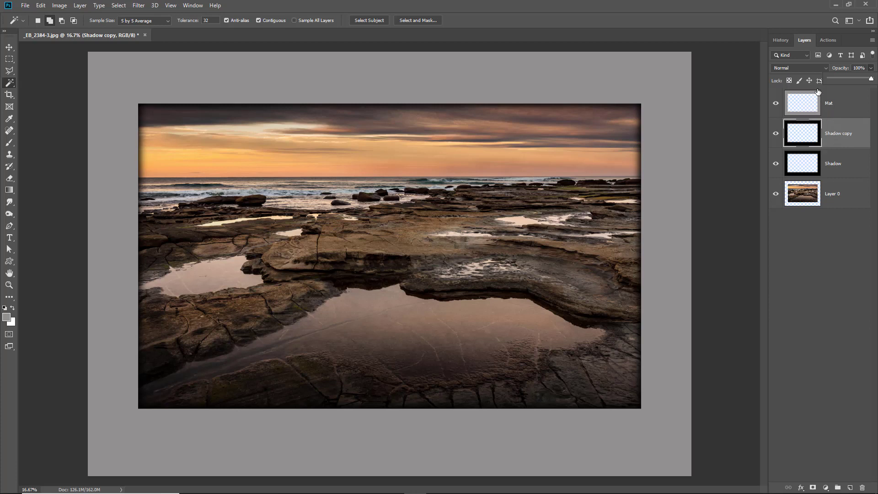
Select the Mat layer and set the Eyedropper tool to a 5 by 5 Average sample size
{"action": "left_click", "coordinate": [836, 104]}
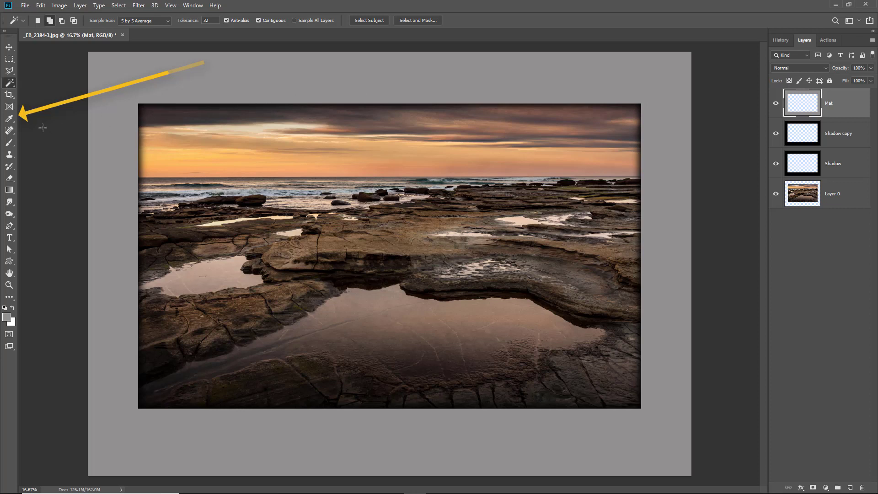
{"action": "left_click", "coordinate": [17, 122]}
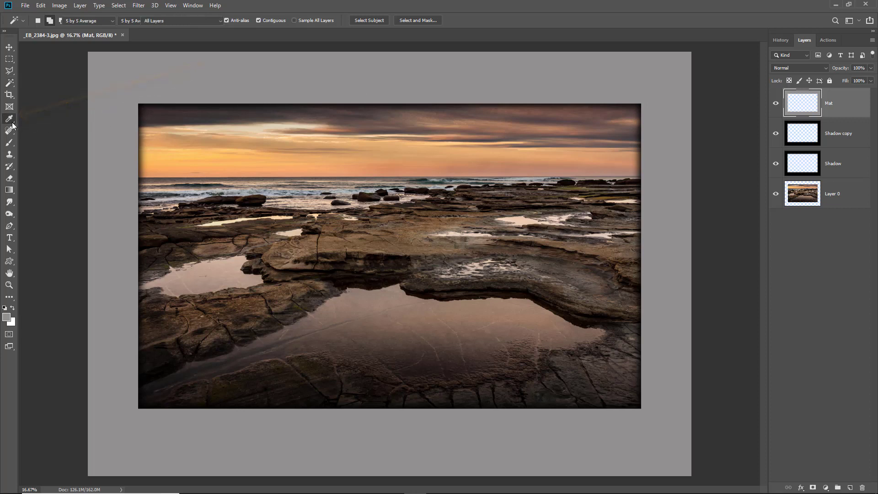
{"action": "left_click", "coordinate": [30, 119]}
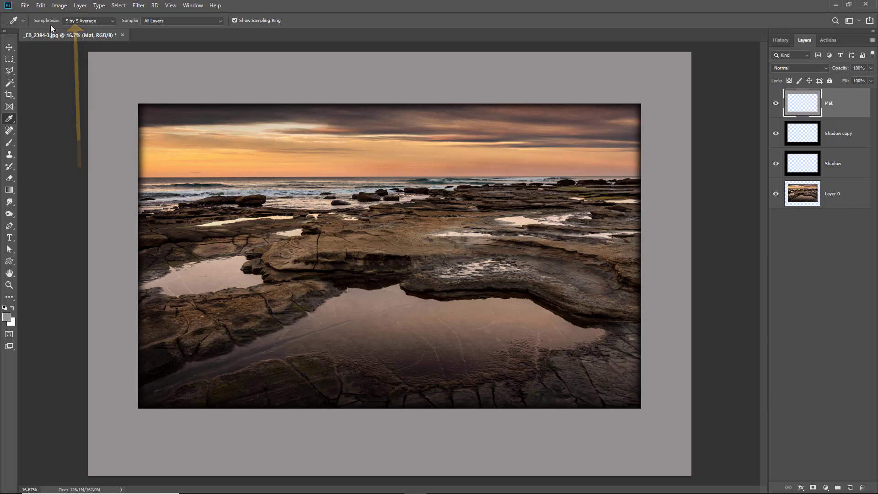
{"action": "left_click", "coordinate": [112, 23]}
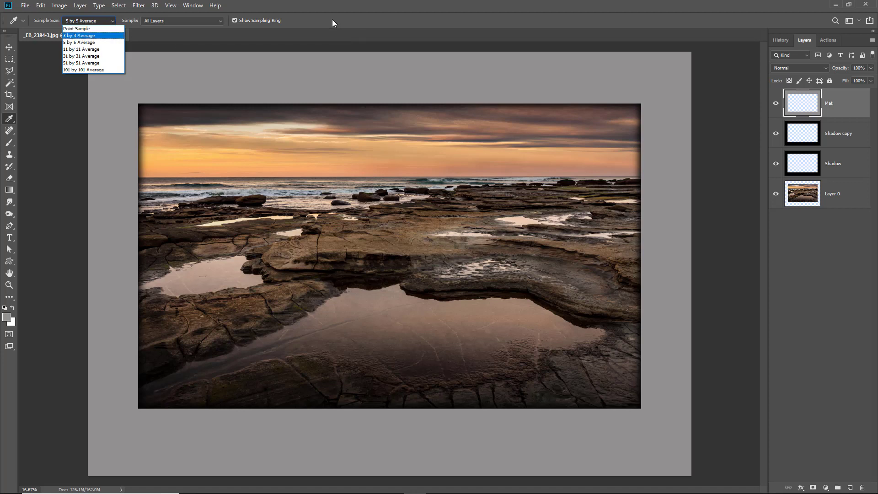
{"action": "left_click", "coordinate": [90, 42]}
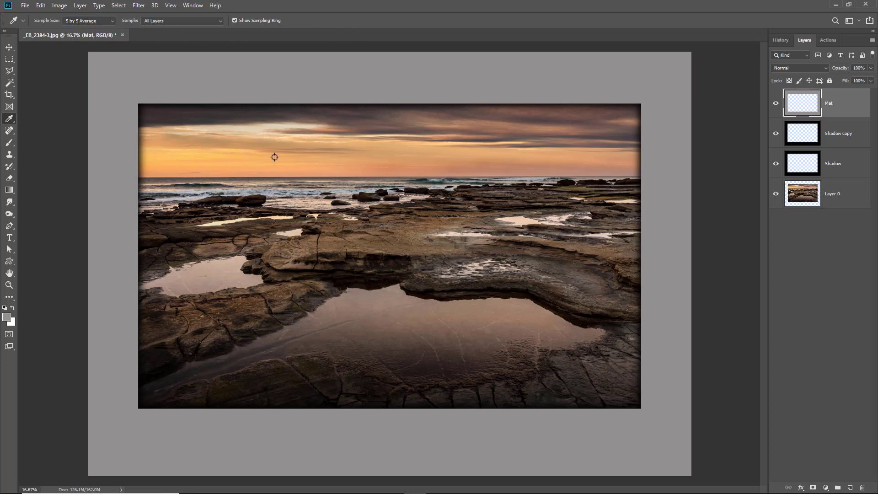
Sample colors from the photo with the Eyedropper, ending on a brown from the rocks
{"action": "left_click", "coordinate": [380, 149]}
{"action": "left_click", "coordinate": [388, 248]}
{"action": "left_click", "coordinate": [540, 264]}
Try filling the Mat layer with the sampled brown, and undo the fill
{"action": "key", "text": "alt+BackSpace"}
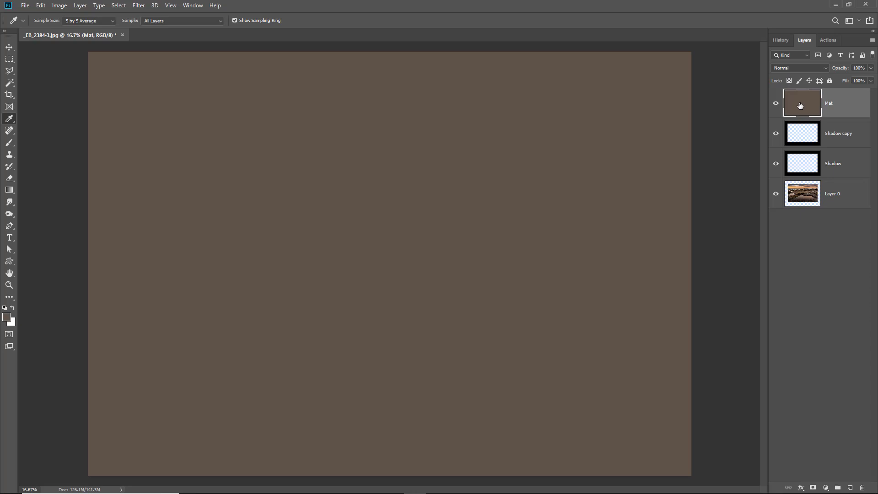
{"action": "key", "text": "ctrl+z"}
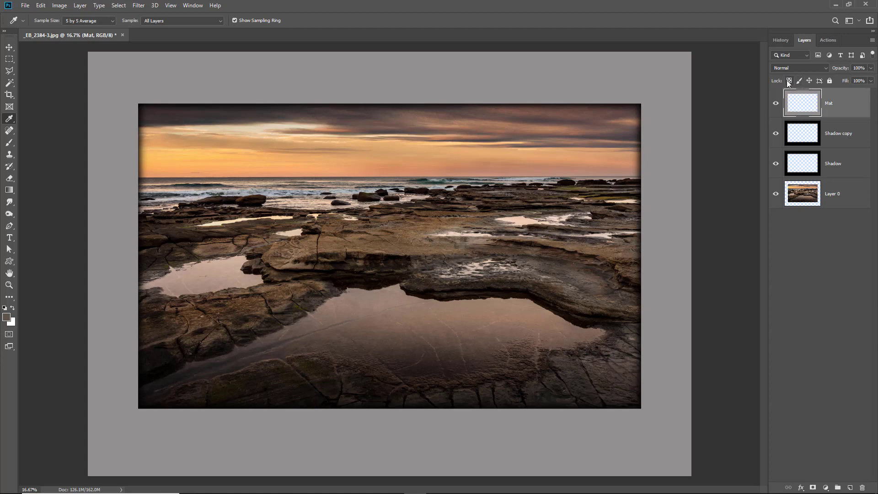
Hide Shadow copy, Shadow and Layer 0 to isolate the Mat layer
{"action": "left_click", "coordinate": [776, 133]}
{"action": "left_click", "coordinate": [775, 163]}
{"action": "left_click", "coordinate": [776, 193]}
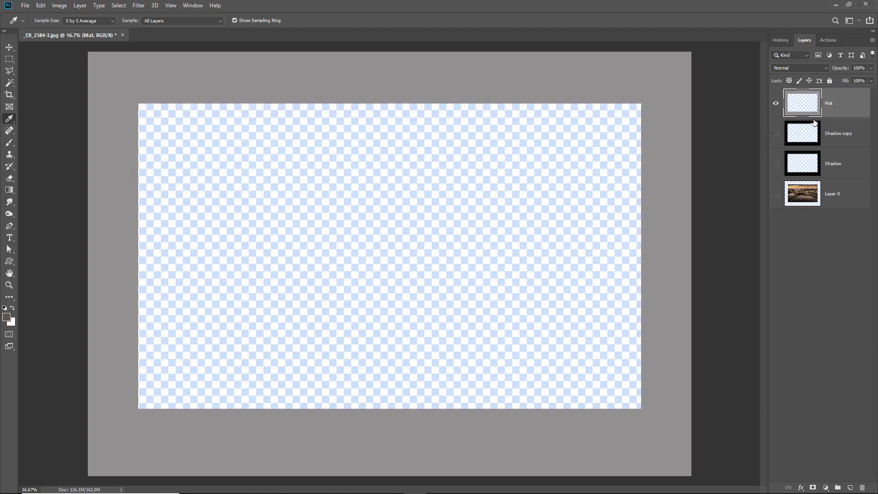
Lock the Mat layer's transparent pixels, fill its border with the sampled brown, and show Shadow and Layer 0 again
{"action": "left_click", "coordinate": [790, 81]}
{"action": "key", "text": "alt+BackSpace"}
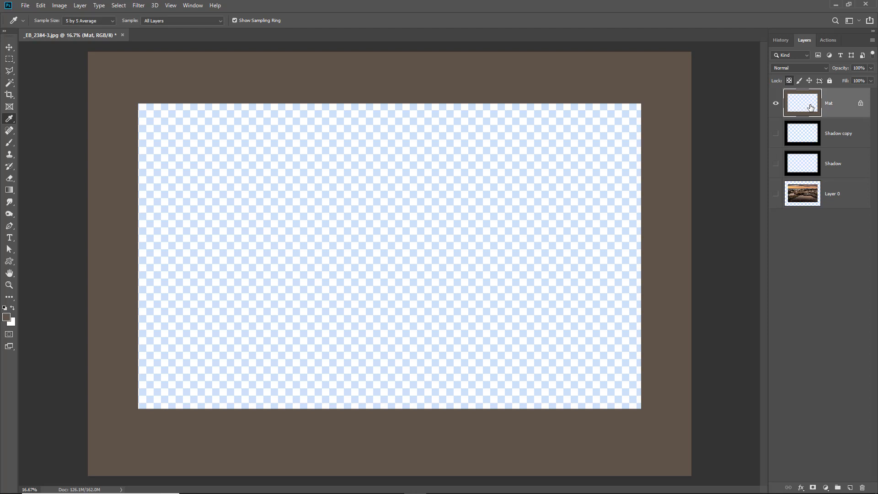
{"action": "left_click_drag", "start_coordinate": [776, 133], "coordinate": [776, 206]}
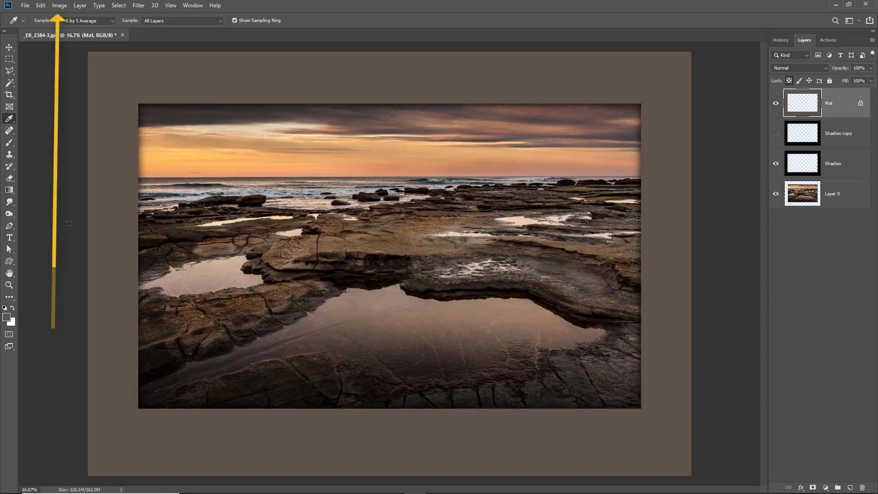
Start a Hue/Saturation adjustment on the Mat layer, set Saturation to +1, and move the dialog off the photo
{"action": "left_click", "coordinate": [59, 6]}
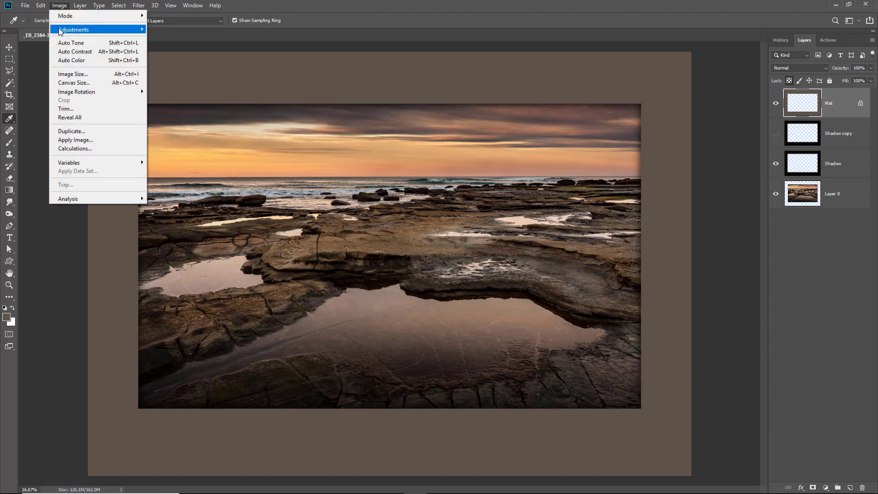
{"action": "mouse_move", "coordinate": [60, 30]}
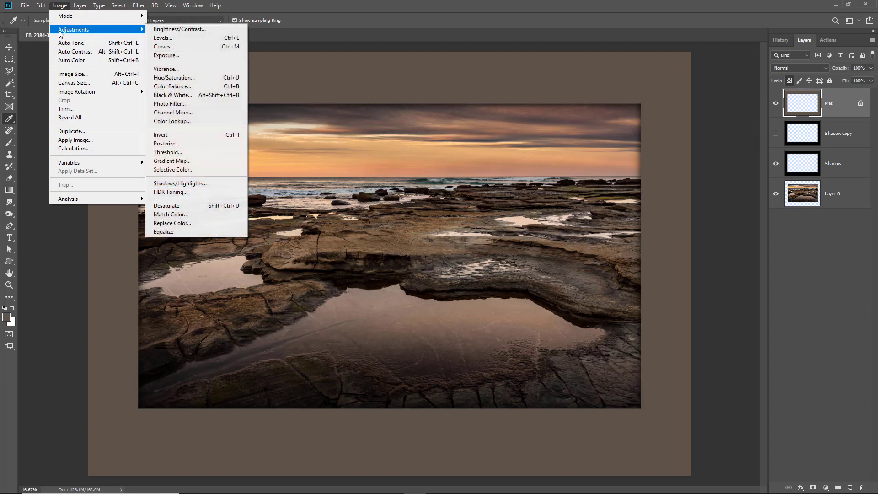
{"action": "left_click", "coordinate": [173, 77]}
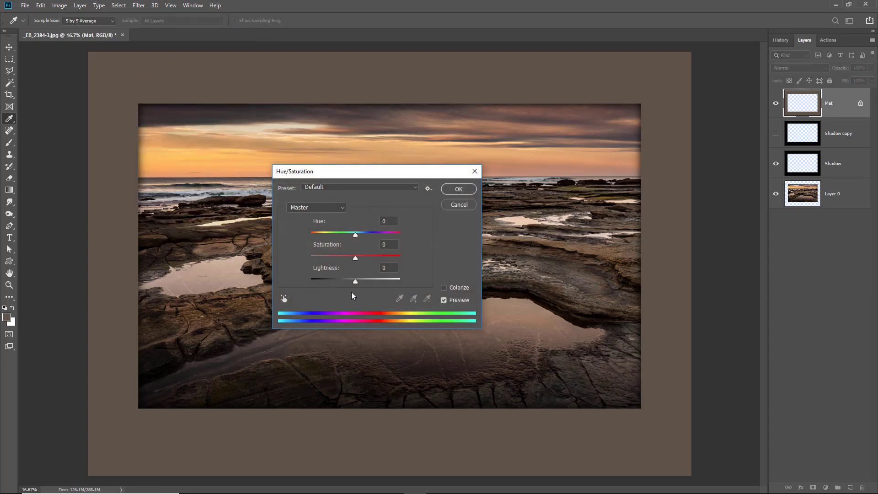
{"action": "left_click", "coordinate": [320, 258]}
{"action": "left_click", "coordinate": [380, 257]}
{"action": "left_click", "coordinate": [355, 259]}
{"action": "left_click_drag", "start_coordinate": [354, 256], "coordinate": [357, 255]}
{"action": "left_click_drag", "start_coordinate": [392, 175], "coordinate": [781, 223]}
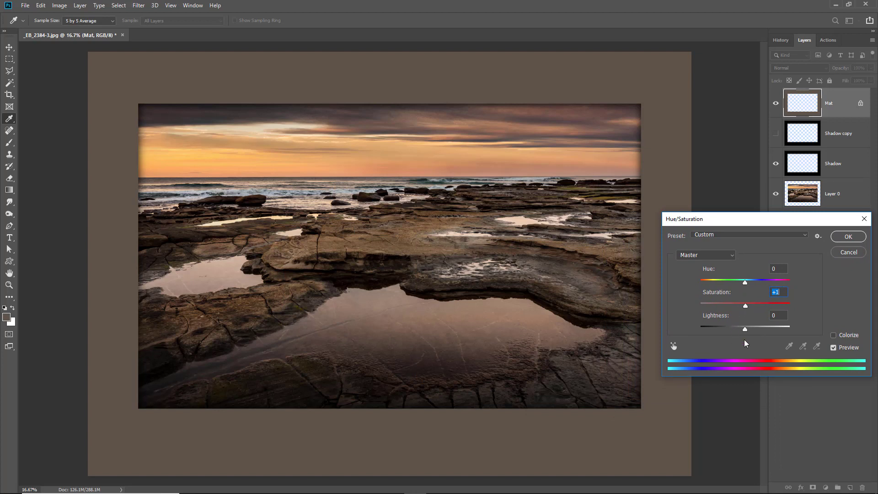
Try a Lightness of +30 for the mat, settle on -22, and apply the Hue/Saturation adjustment
{"action": "left_click_drag", "start_coordinate": [746, 329], "coordinate": [758, 330]}
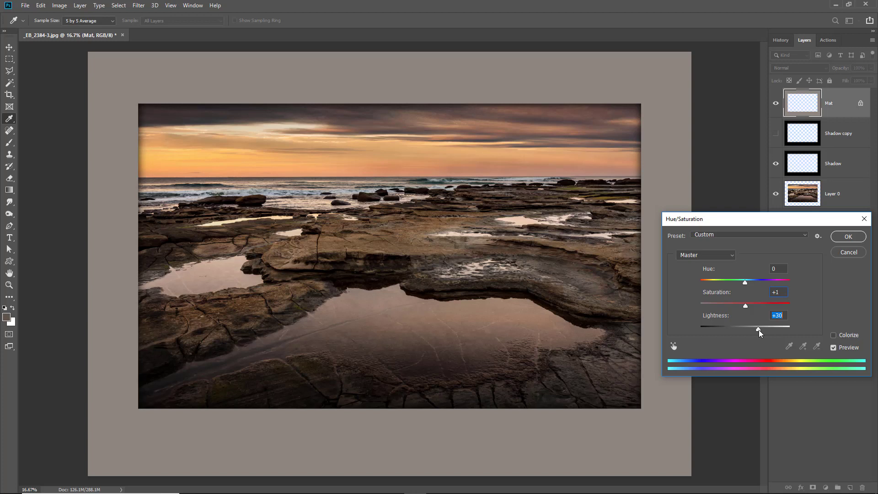
{"action": "left_click_drag", "start_coordinate": [758, 330], "coordinate": [736, 325]}
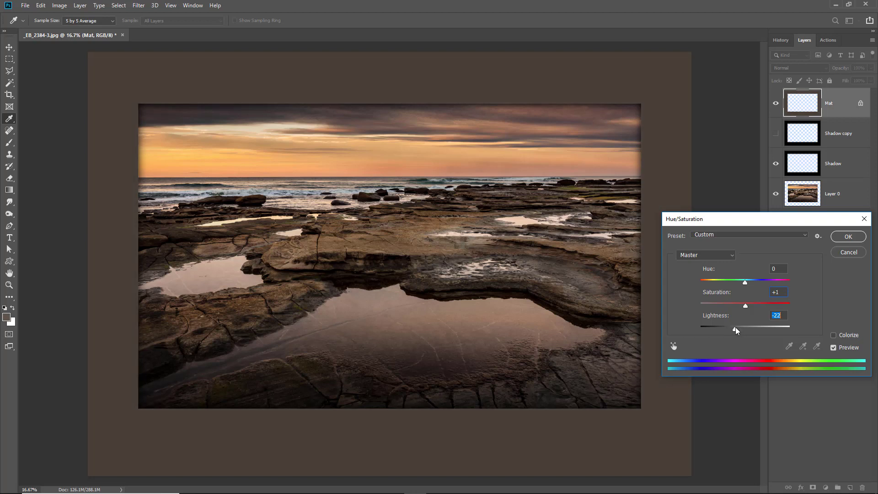
{"action": "left_click", "coordinate": [843, 238]}
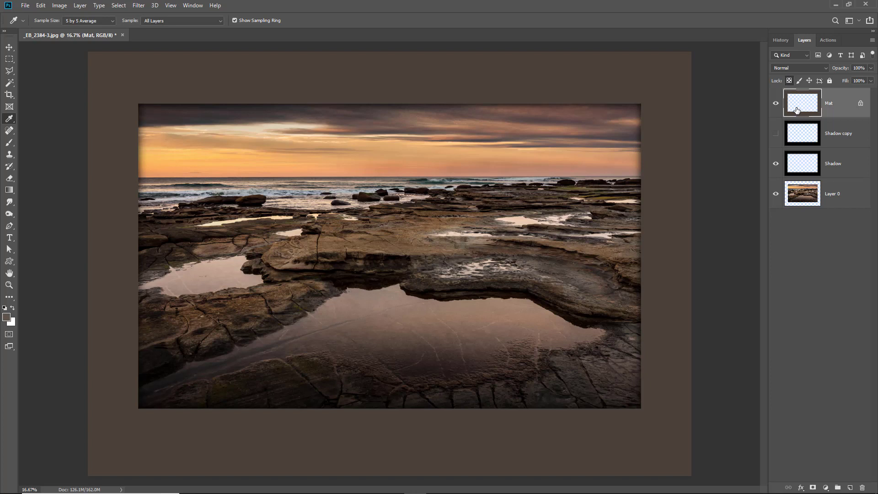
Add a Stroke layer style to the Mat layer in light grey #d2d1d0
{"action": "left_click", "coordinate": [800, 487]}
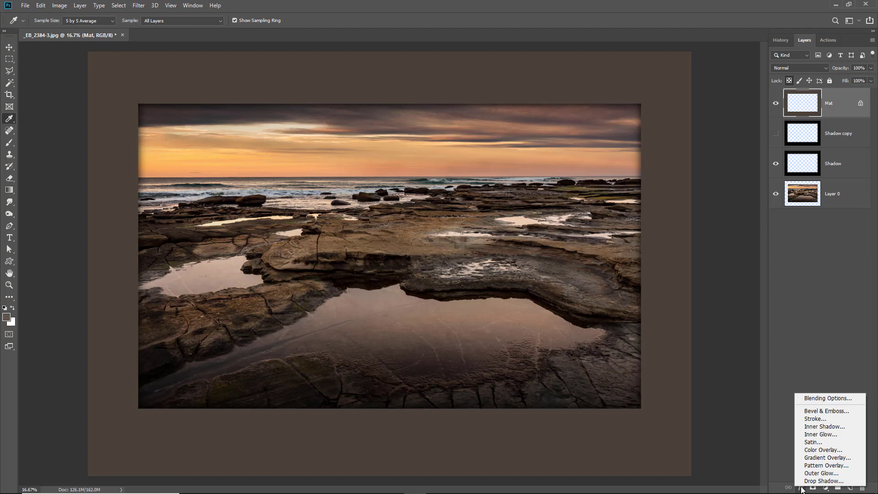
{"action": "left_click", "coordinate": [823, 398]}
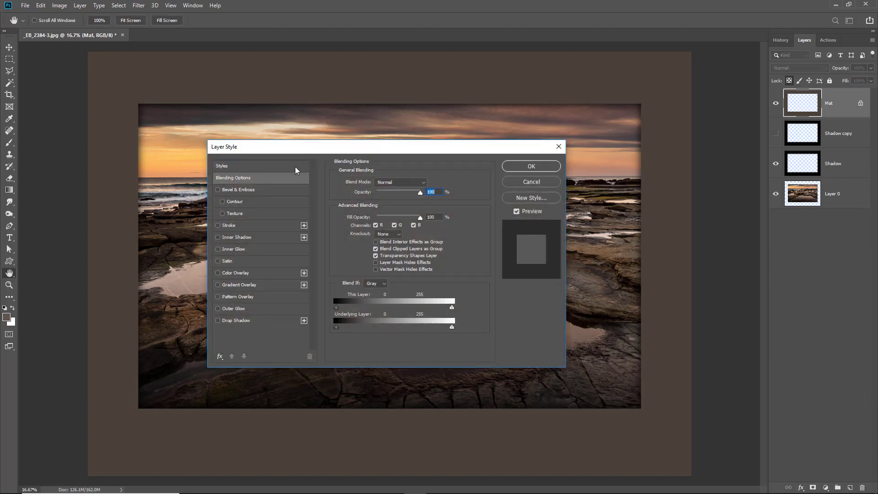
{"action": "left_click", "coordinate": [218, 225]}
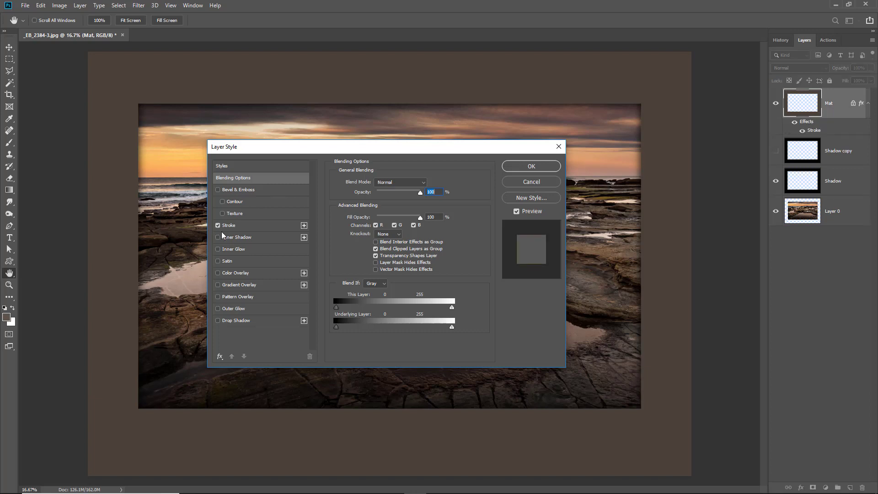
{"action": "left_click", "coordinate": [269, 229]}
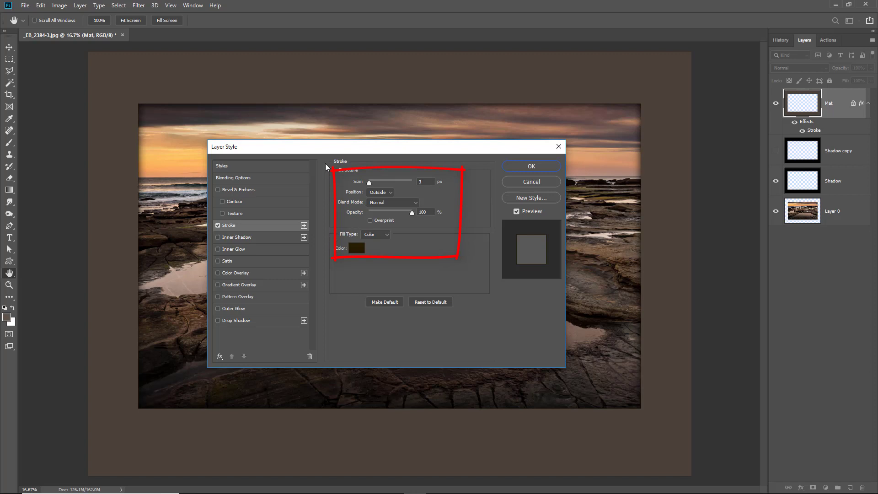
{"action": "left_click", "coordinate": [355, 251]}
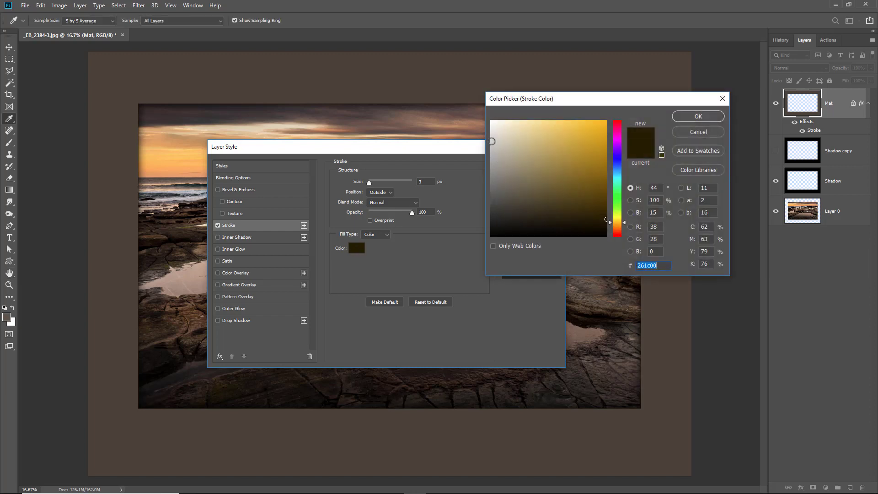
{"action": "left_click", "coordinate": [492, 140]}
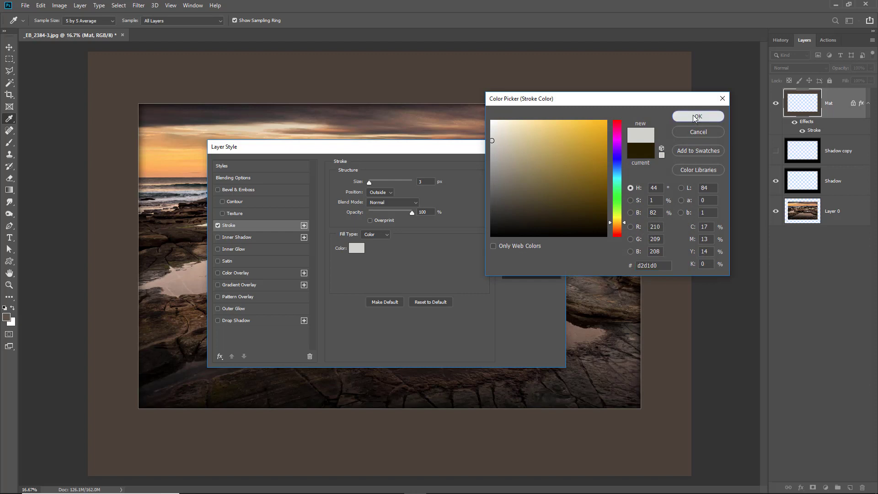
{"action": "left_click", "coordinate": [695, 118]}
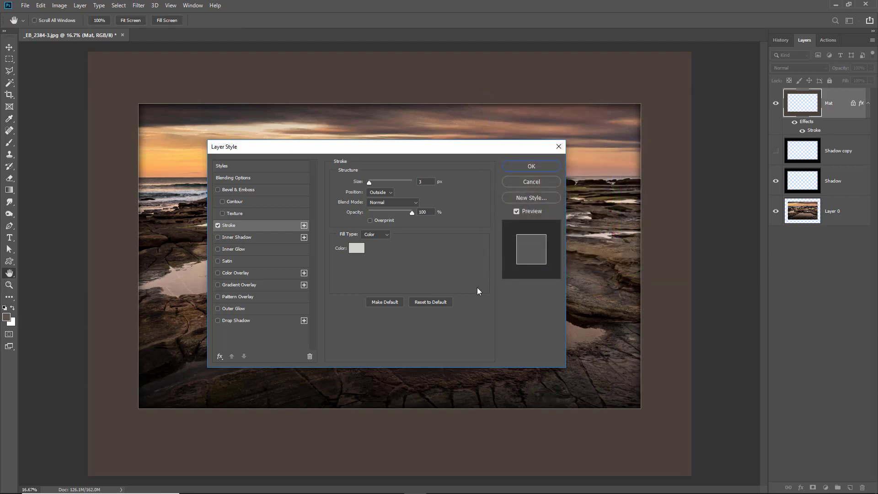
Set the Mat stroke's position to Inside and its size to 16 px
{"action": "left_click", "coordinate": [391, 191]}
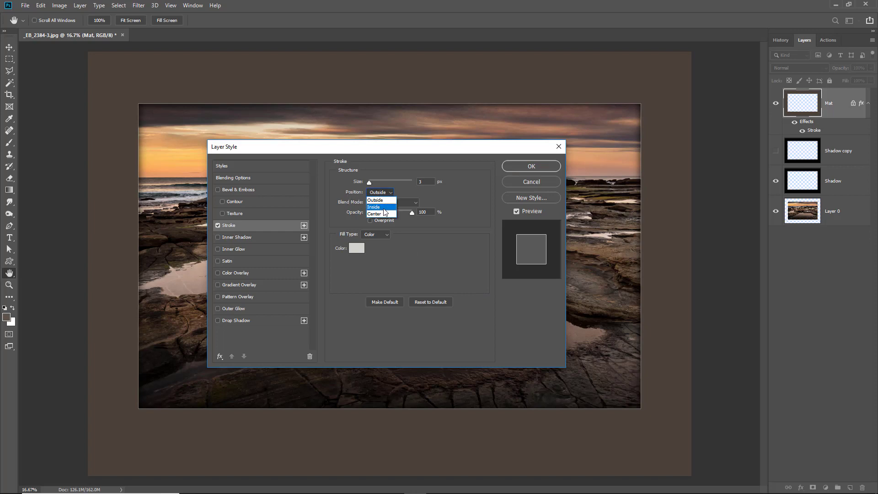
{"action": "left_click", "coordinate": [395, 205]}
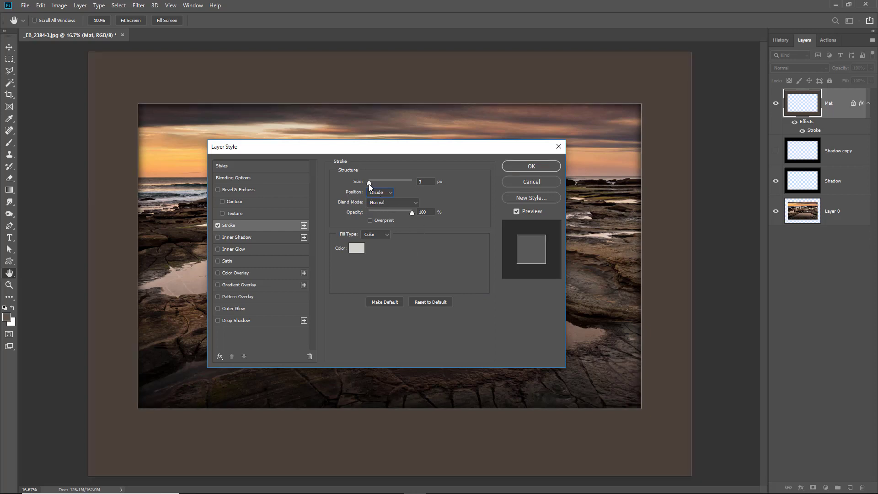
{"action": "left_click_drag", "start_coordinate": [369, 184], "coordinate": [374, 183]}
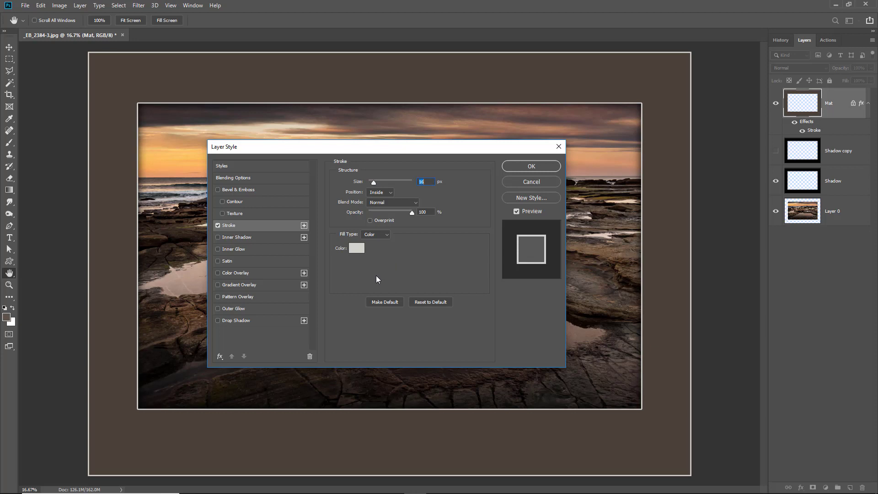
Set the Mat stroke's position to Outside, reduce its size to 4 px, and apply the layer style
{"action": "left_click", "coordinate": [391, 193]}
{"action": "left_click", "coordinate": [381, 202]}
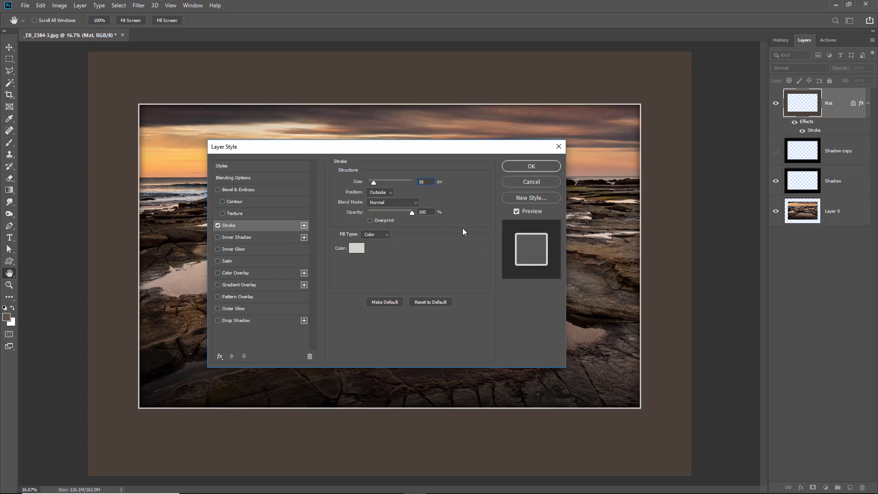
{"action": "key", "text": "Down"}
{"action": "key", "text": "Down"}
{"action": "key", "text": "Down"}
{"action": "key", "text": "Down"}
{"action": "key", "text": "Down"}
{"action": "key", "text": "Down"}
{"action": "key", "text": "Down"}
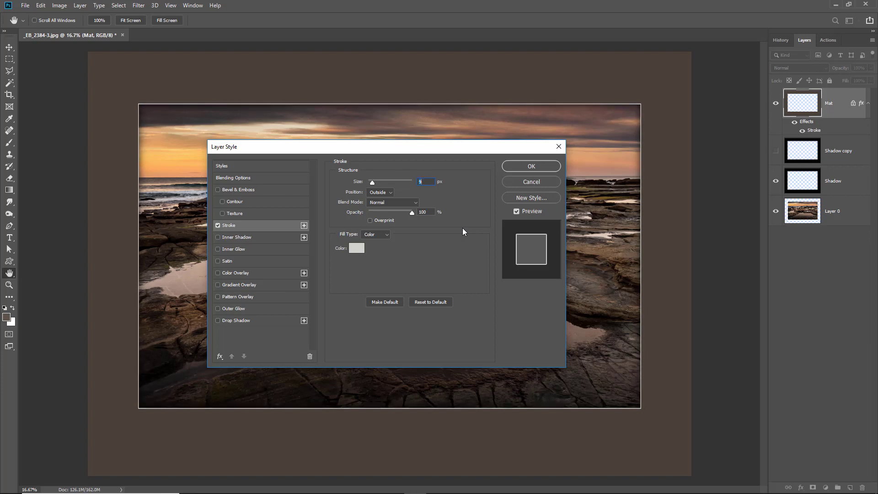
{"action": "key", "text": "Down"}
{"action": "key", "text": "Down"}
{"action": "key", "text": "Down"}
{"action": "key", "text": "Down"}
{"action": "key", "text": "Down"}
{"action": "key", "text": "Down"}
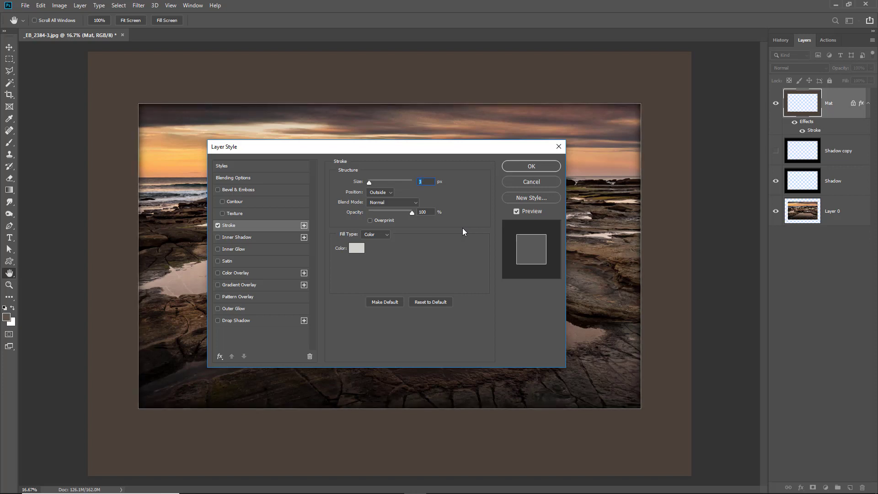
{"action": "key", "text": "Up"}
{"action": "left_click", "coordinate": [532, 170]}
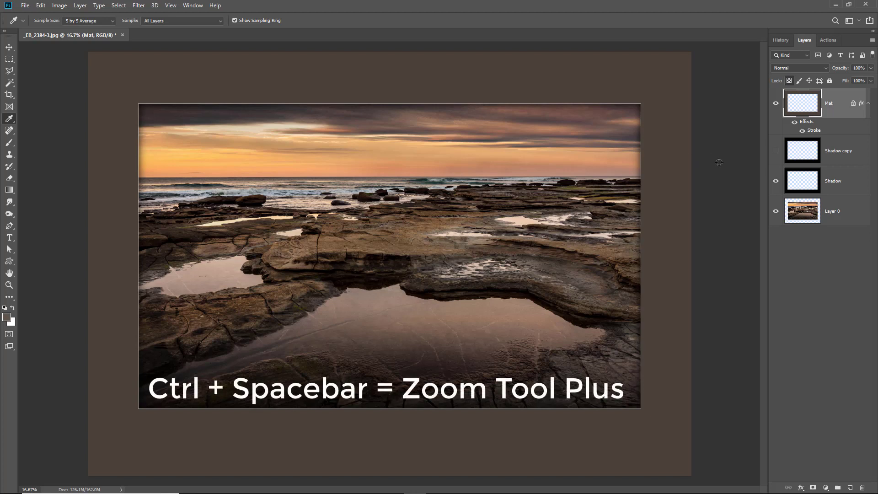
Start the Add Noise filter on the Mat layer and move its dialog off the mat's upper edge
{"action": "key", "text": "ctrl+space"}
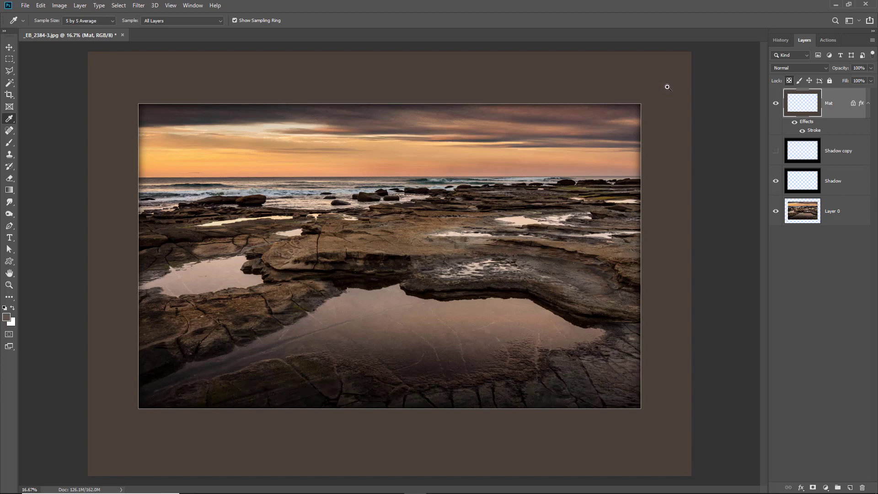
{"action": "left_click", "coordinate": [646, 82]}
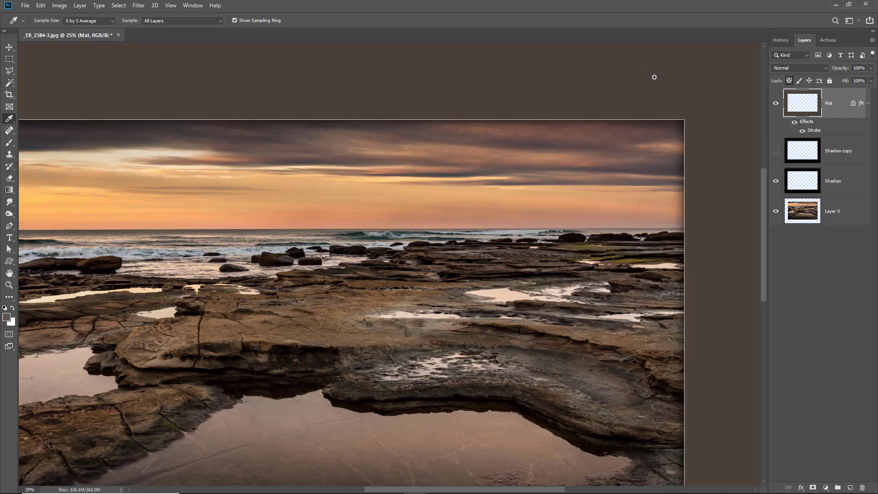
{"action": "left_click", "coordinate": [654, 77]}
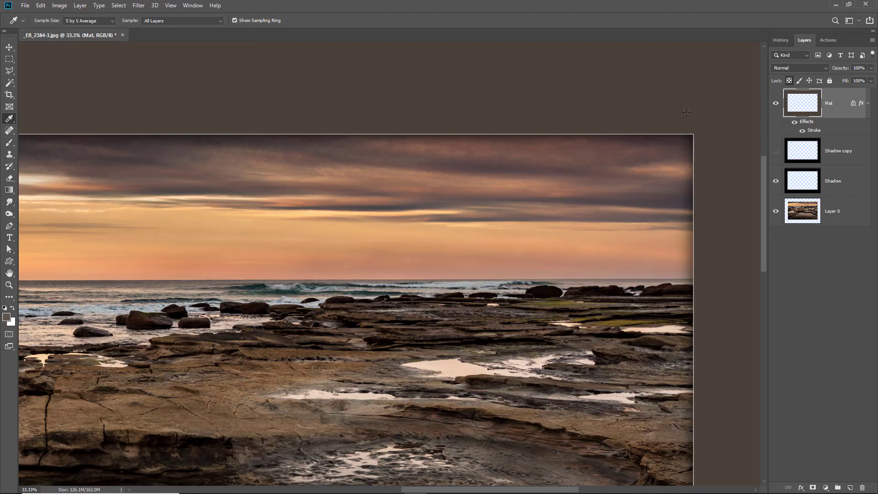
{"action": "left_click_drag", "start_coordinate": [699, 110], "coordinate": [586, 163]}
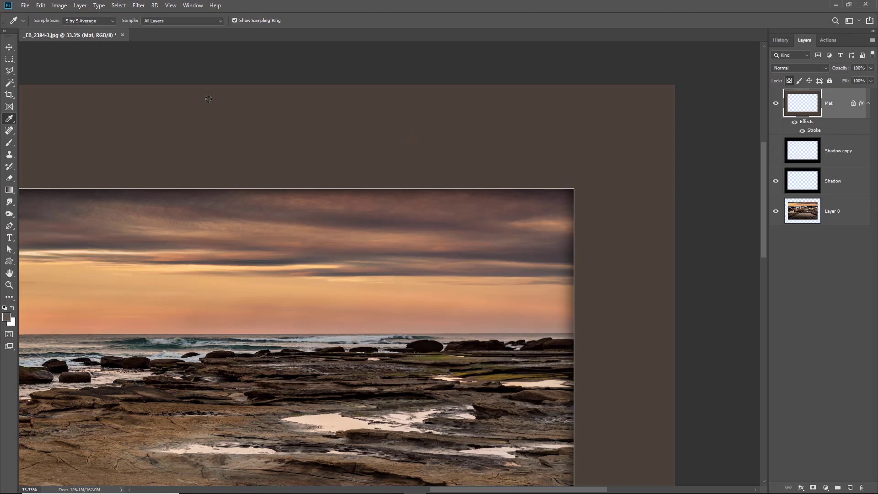
{"action": "left_click", "coordinate": [138, 6]}
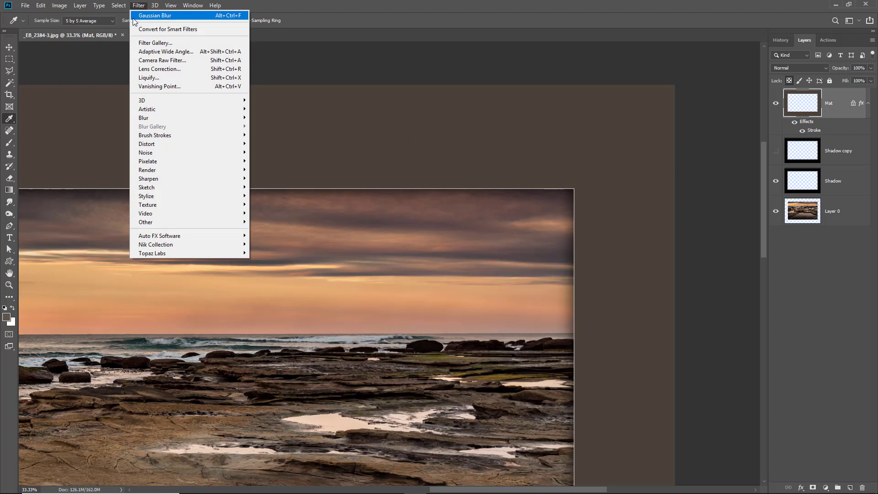
{"action": "mouse_move", "coordinate": [218, 153]}
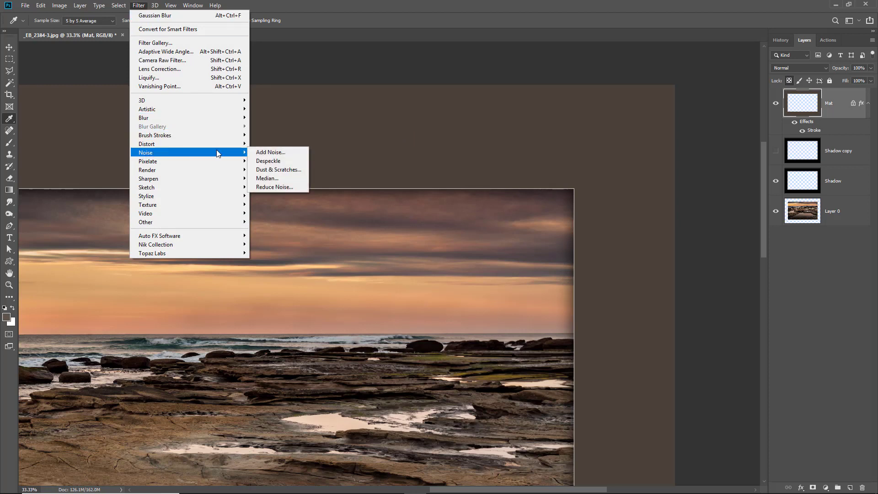
{"action": "left_click", "coordinate": [269, 152]}
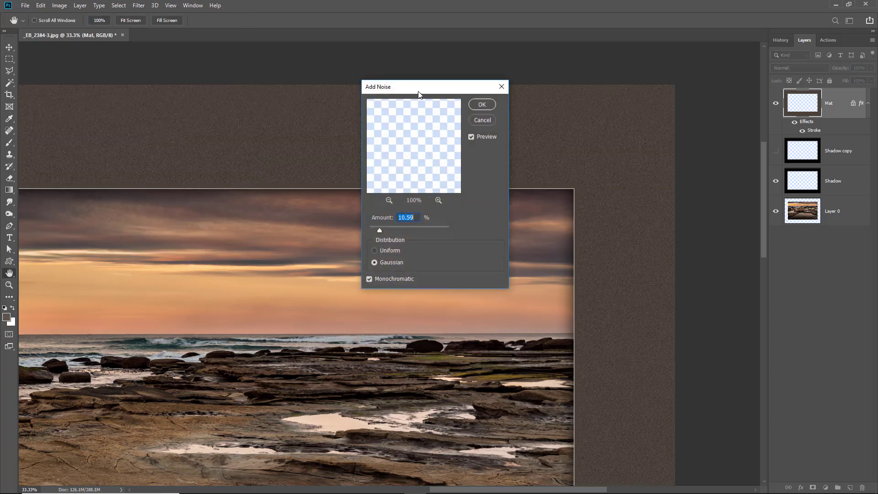
{"action": "left_click_drag", "start_coordinate": [417, 91], "coordinate": [363, 267]}
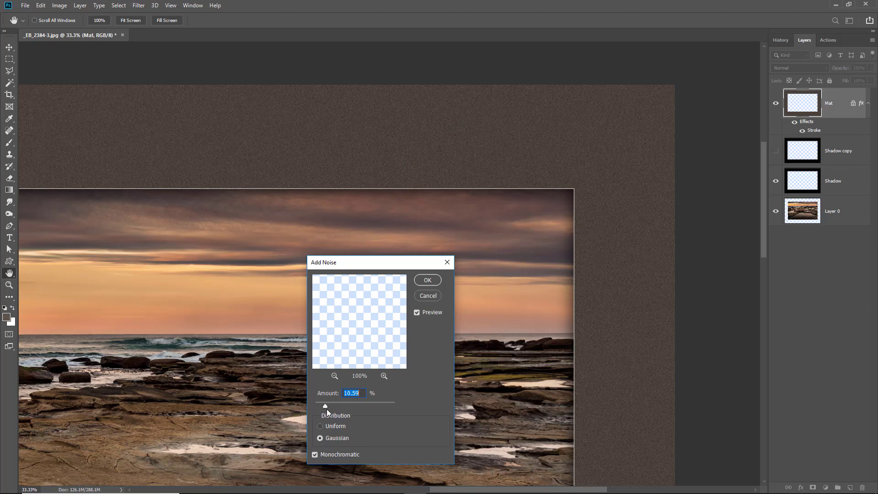
Compare noise amounts of 52.01% and 6.30%, settle slightly above the lower one, and apply the monochromatic Gaussian noise to the mat
{"action": "left_click_drag", "start_coordinate": [324, 407], "coordinate": [320, 408]}
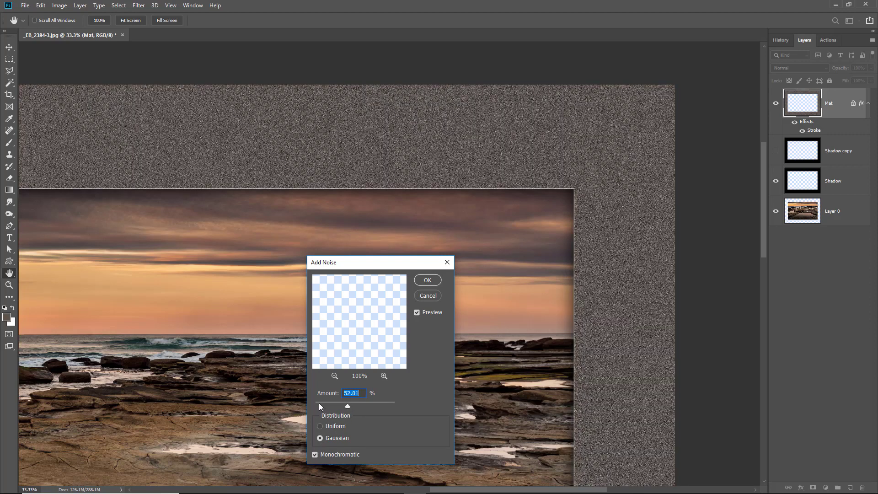
{"action": "left_click", "coordinate": [320, 403]}
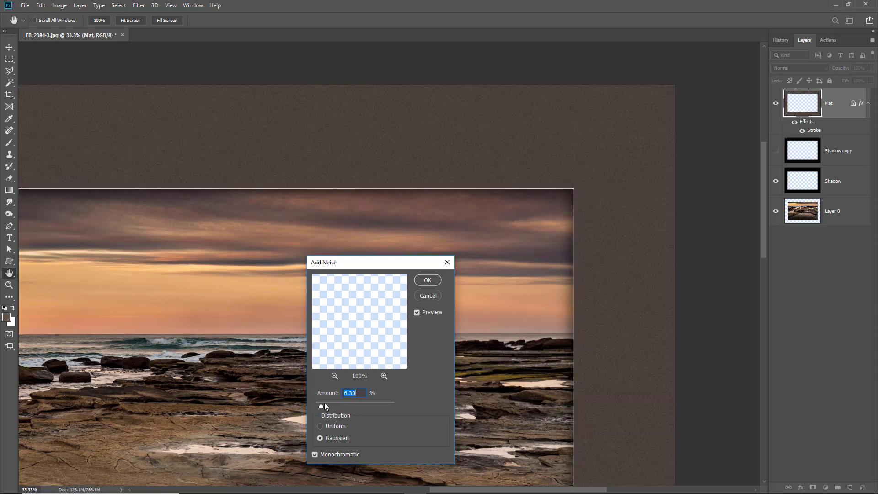
{"action": "left_click_drag", "start_coordinate": [324, 402], "coordinate": [326, 404]}
{"action": "left_click", "coordinate": [428, 280]}
{"action": "key", "text": "i"}
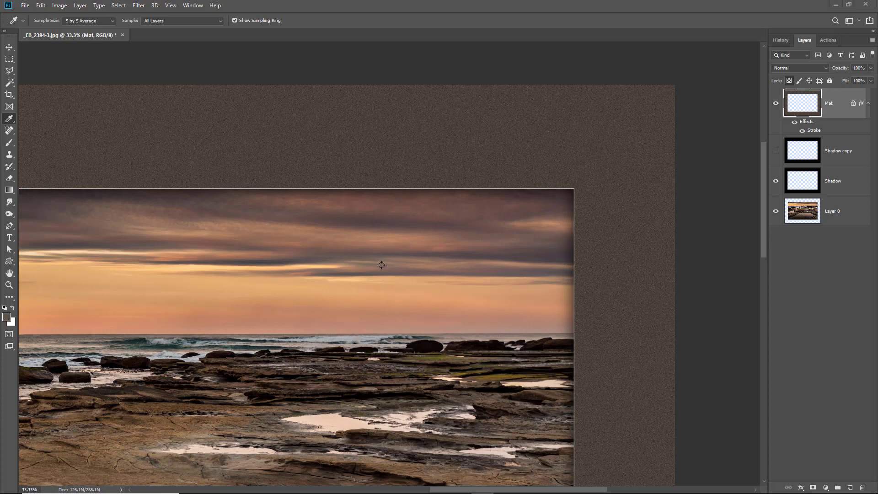
Start the Texturizer filter on the Mat layer, preview the Brick texture, and choose Burlap
{"action": "left_click", "coordinate": [138, 5]}
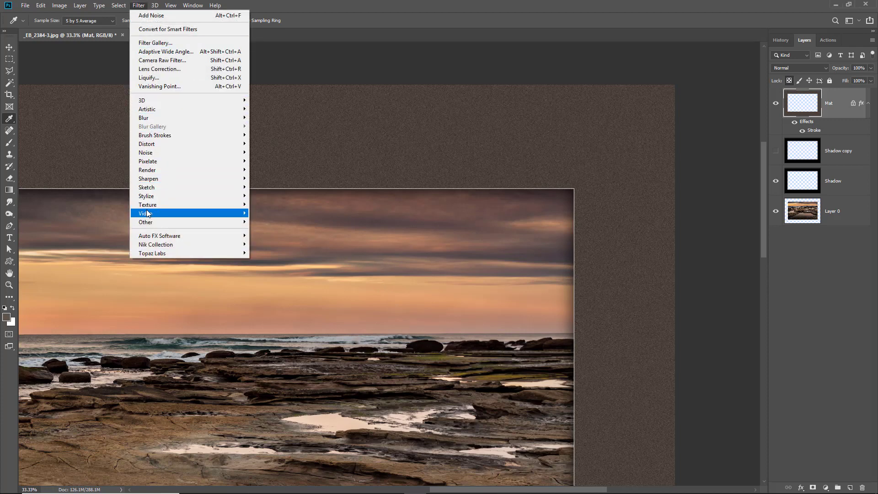
{"action": "mouse_move", "coordinate": [149, 209]}
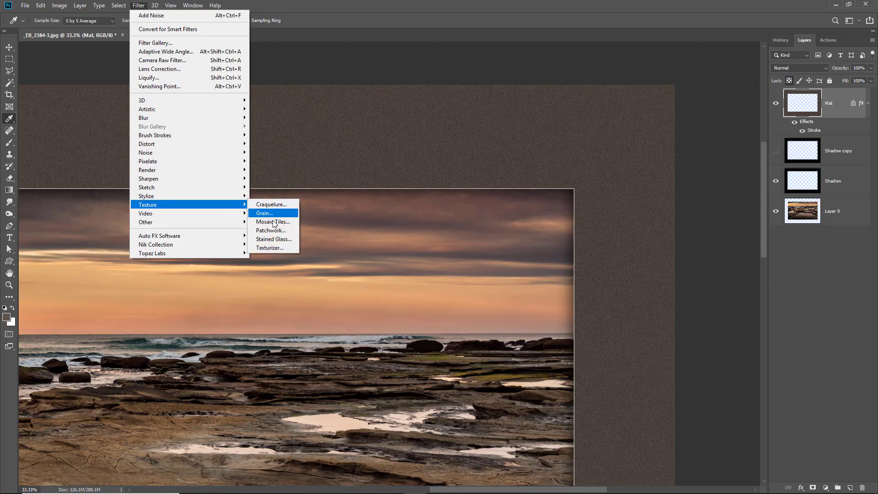
{"action": "left_click", "coordinate": [272, 249]}
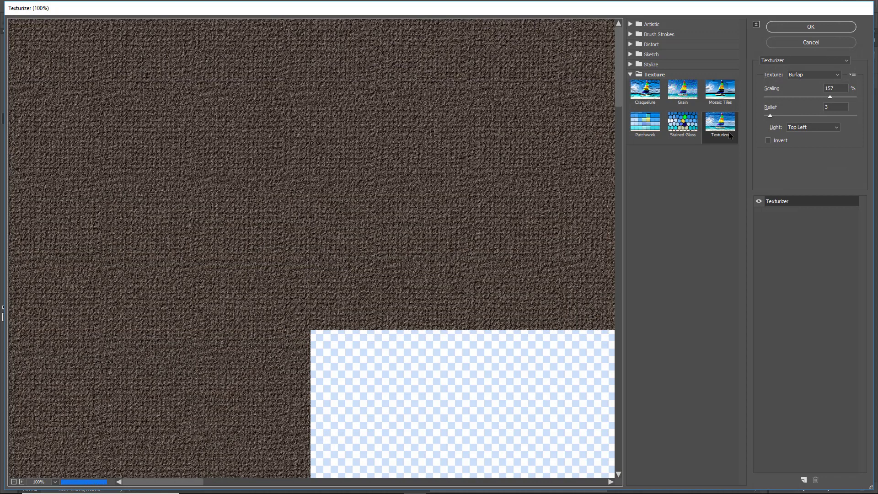
{"action": "left_click", "coordinate": [838, 75]}
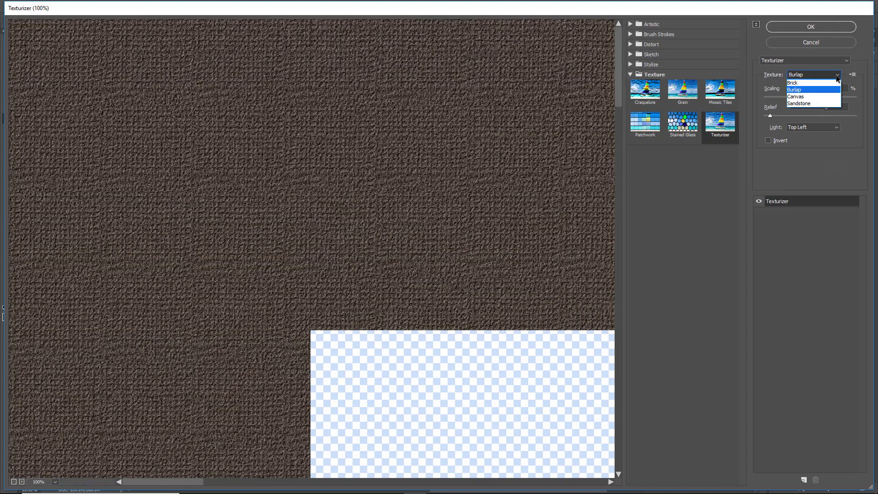
{"action": "left_click", "coordinate": [829, 84]}
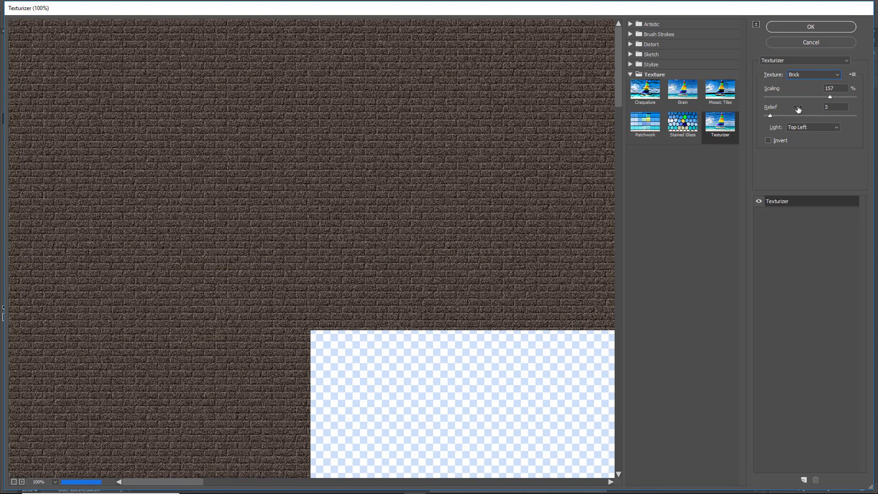
{"action": "left_click", "coordinate": [838, 73]}
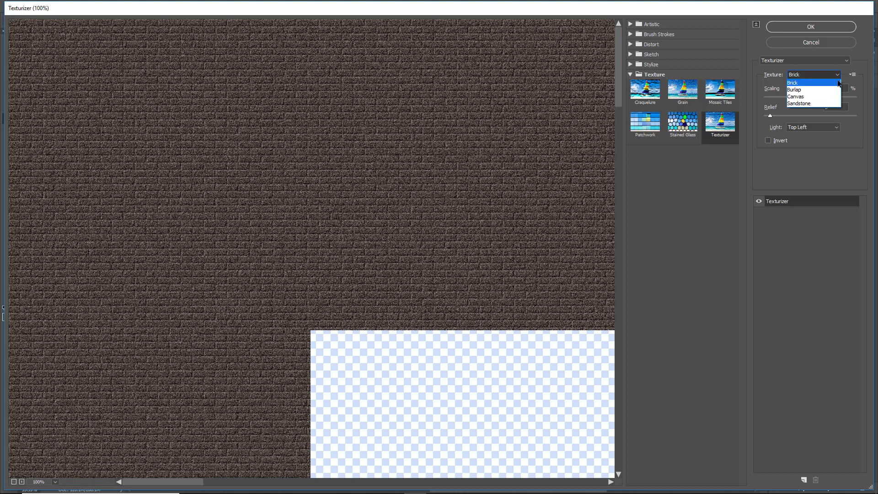
{"action": "left_click", "coordinate": [831, 89]}
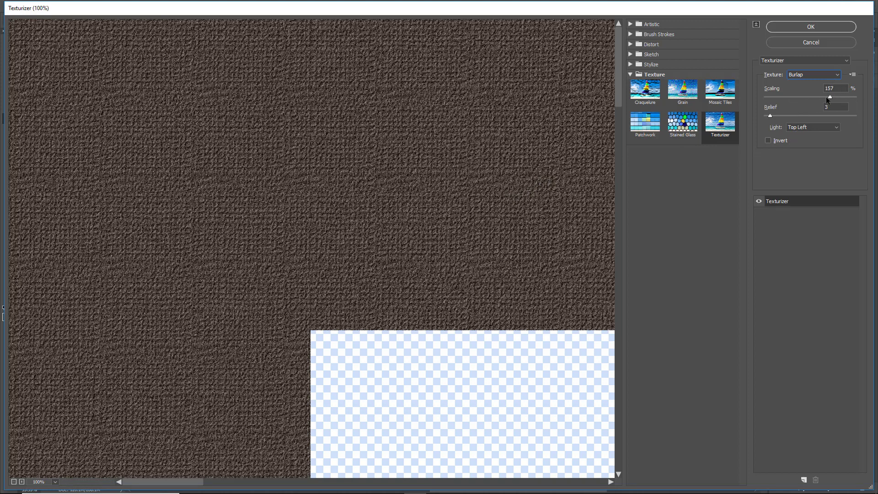
Compare Burlap scaling at 200% and 66%, and settle on 200%
{"action": "left_click", "coordinate": [856, 97]}
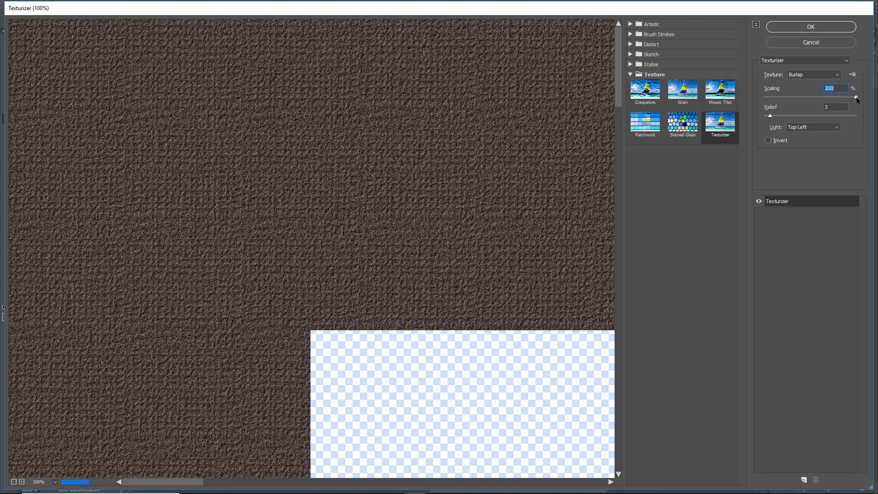
{"action": "left_click", "coordinate": [774, 97]}
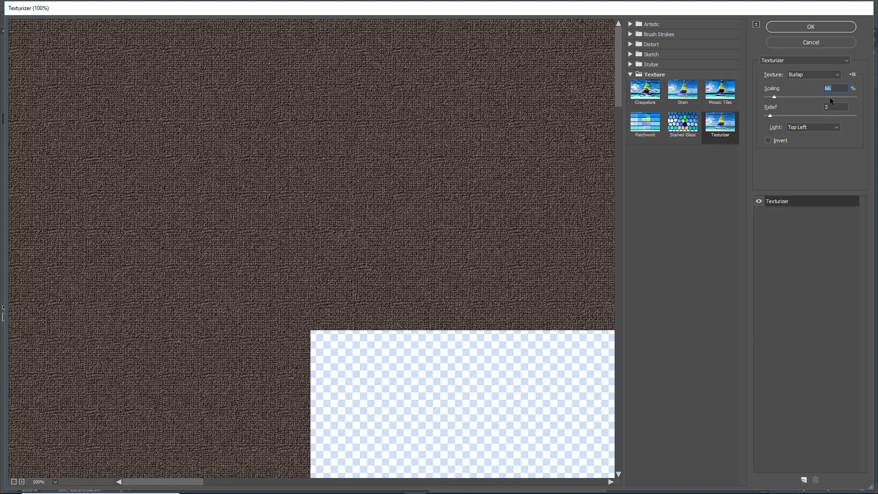
{"action": "left_click", "coordinate": [855, 98]}
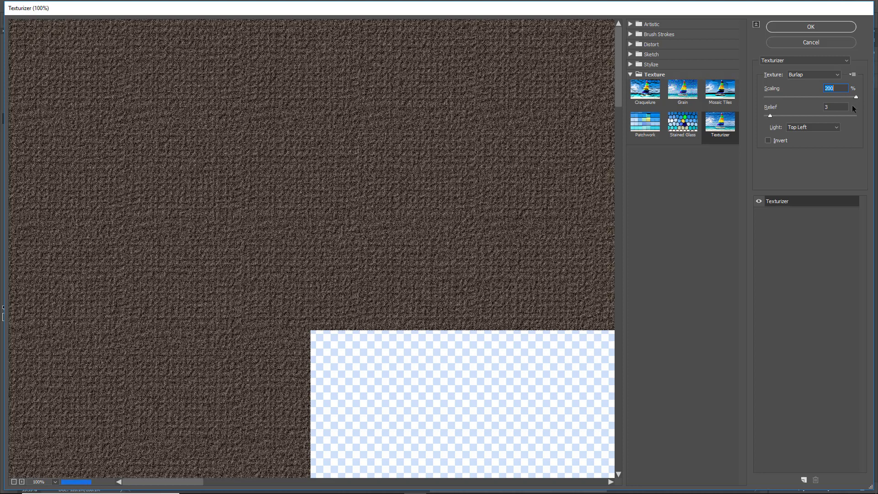
Preview the Canvas texture on the mat and return to Burlap
{"action": "left_click", "coordinate": [836, 73]}
{"action": "left_click", "coordinate": [820, 98]}
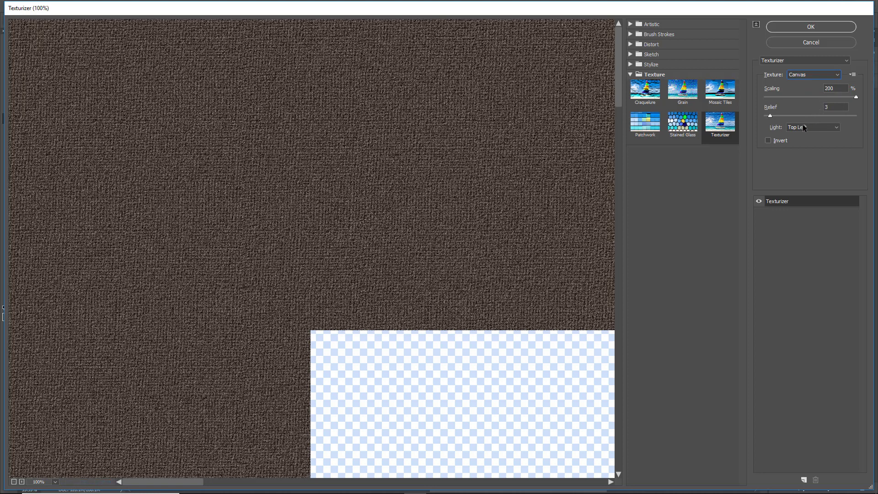
{"action": "left_click", "coordinate": [837, 75]}
{"action": "left_click", "coordinate": [818, 90]}
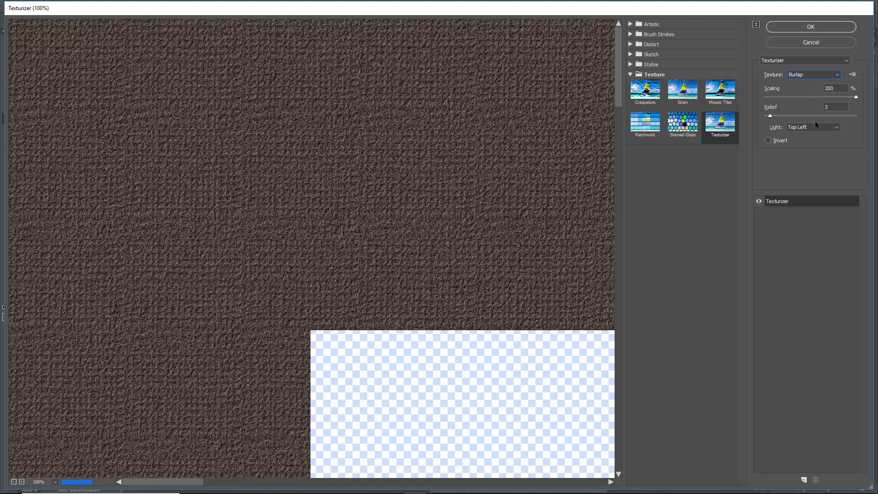
Set the Burlap texture's relief to 2 and apply the Texturizer filter to the mat
{"action": "left_click", "coordinate": [831, 108]}
{"action": "type", "text": "2"}
{"action": "left_click", "coordinate": [809, 27]}
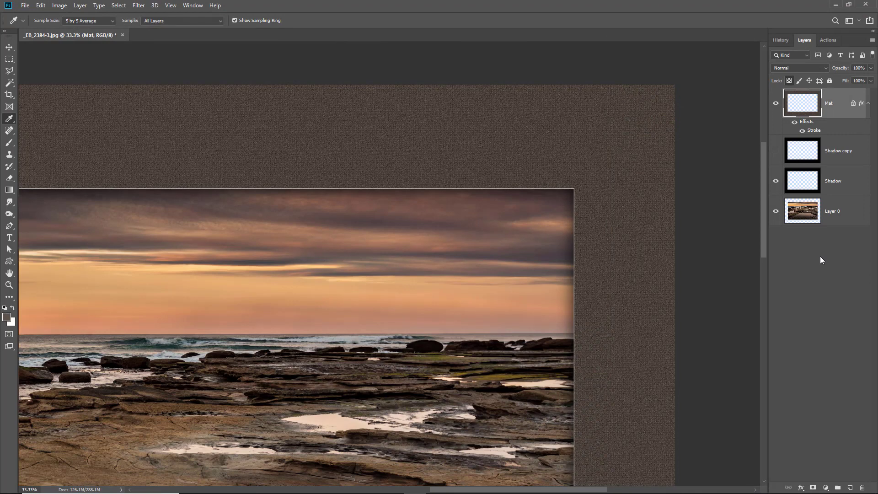
Examine the mat's burlap texture and stroke up close at the photo's upper-right corner, and fit the whole image in view again
{"action": "key", "text": "ctrl+0"}
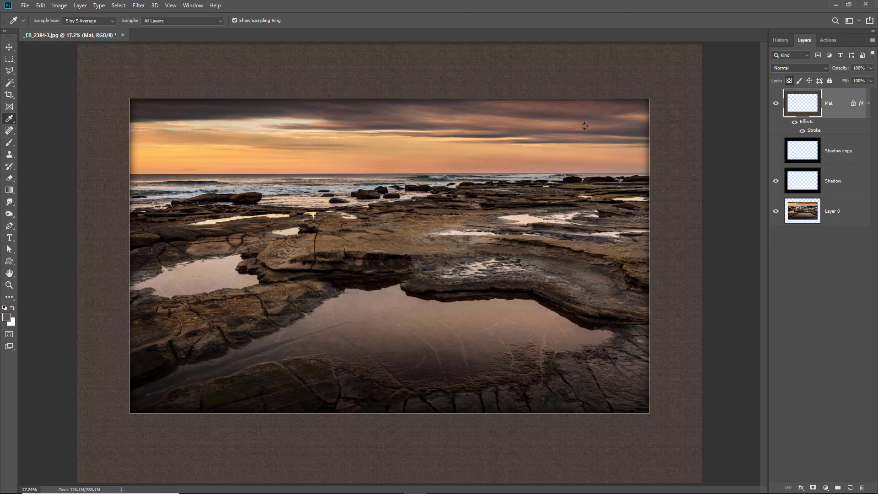
{"action": "left_click", "coordinate": [636, 82], "text": "ctrl"}
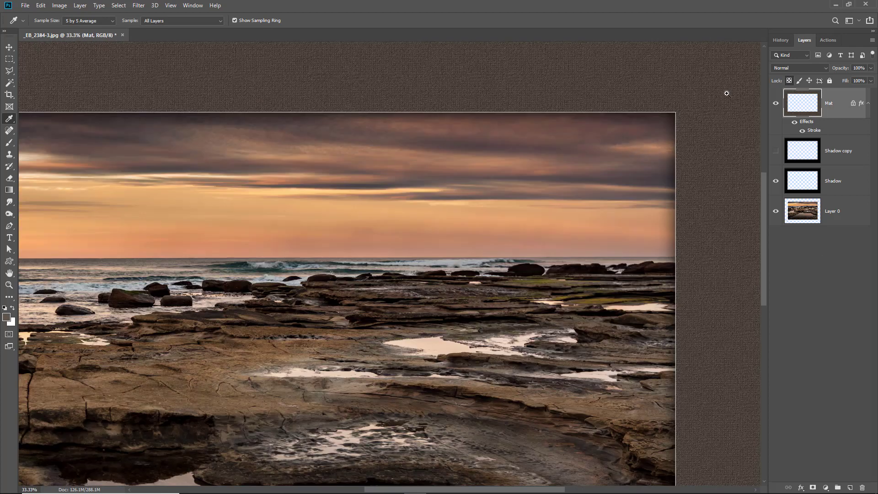
{"action": "left_click", "coordinate": [711, 86], "text": "ctrl"}
{"action": "left_click", "coordinate": [720, 87], "text": "ctrl"}
{"action": "left_click", "coordinate": [707, 111], "text": "ctrl"}
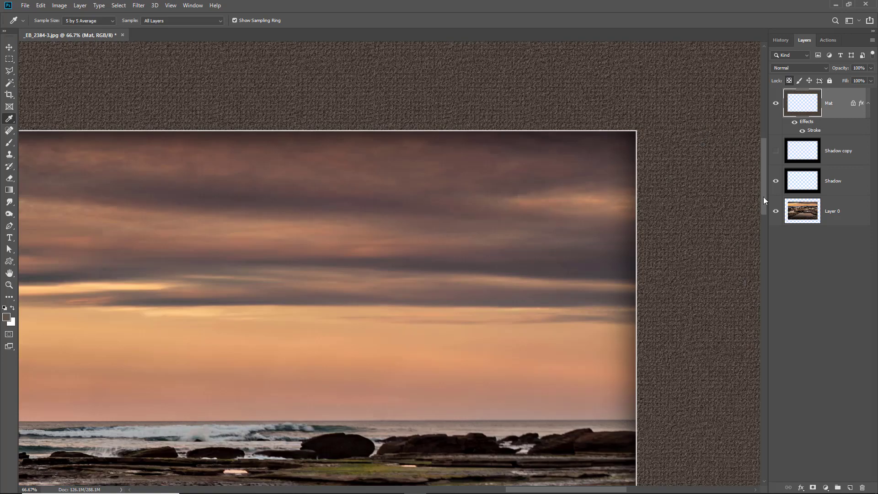
{"action": "mouse_move", "coordinate": [761, 183]}
{"action": "left_mouse_down"}
{"action": "mouse_move", "coordinate": [760, 151]}
{"action": "mouse_move", "coordinate": [758, 169]}
{"action": "left_mouse_up"}
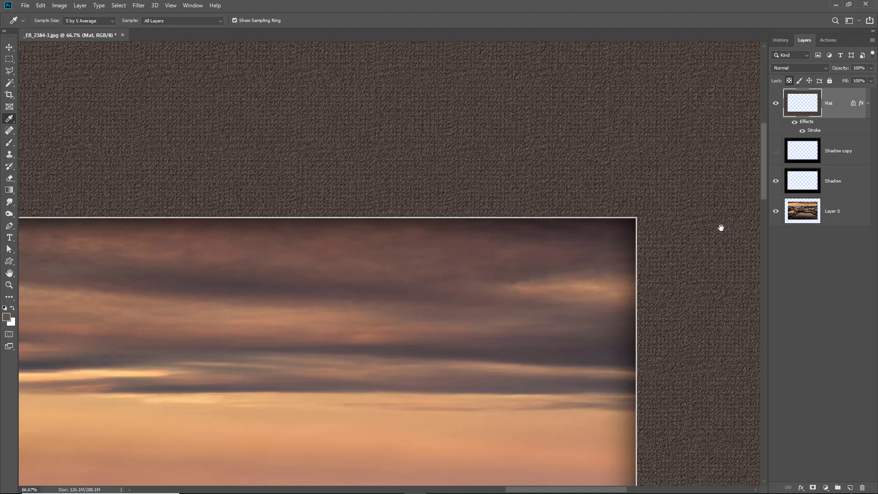
{"action": "left_click", "coordinate": [725, 213]}
{"action": "key", "text": "ctrl+0"}
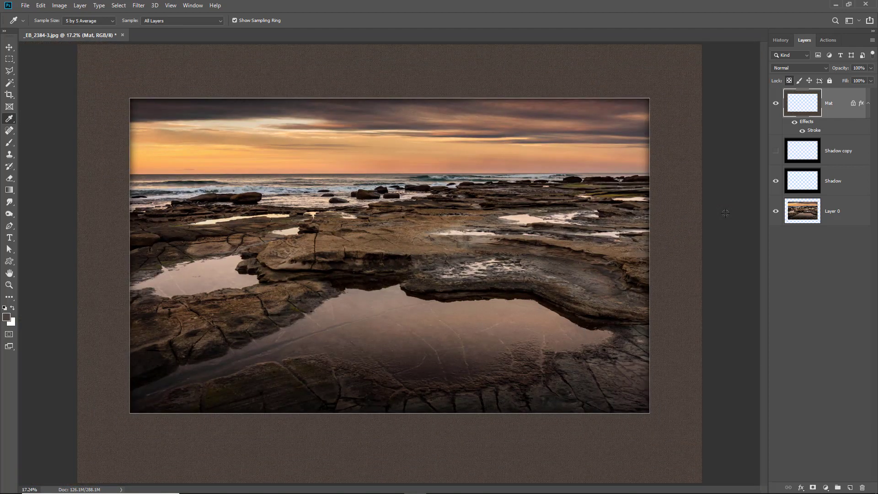
{"action": "left_click", "coordinate": [725, 213]}
Show the Shadow copy layer to deepen the inner shadow, and set the Mat layer's stroke size to 6 px
{"action": "left_click", "coordinate": [776, 153]}
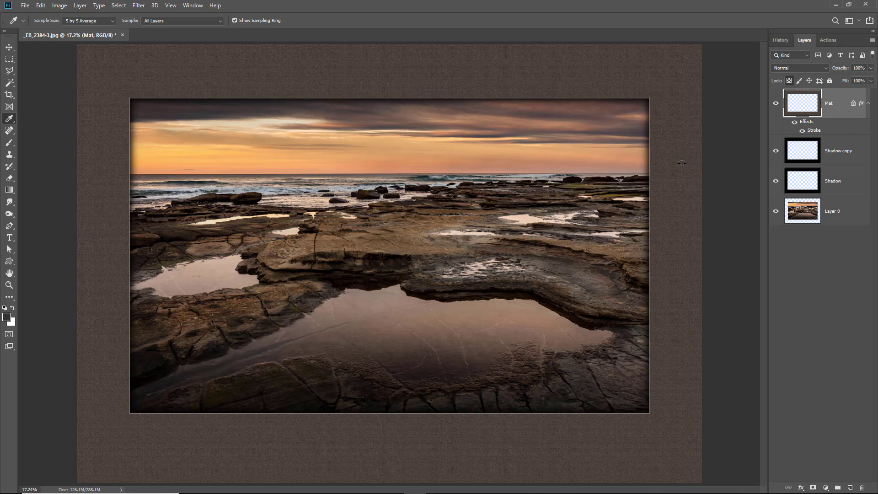
{"action": "double_click", "coordinate": [812, 132]}
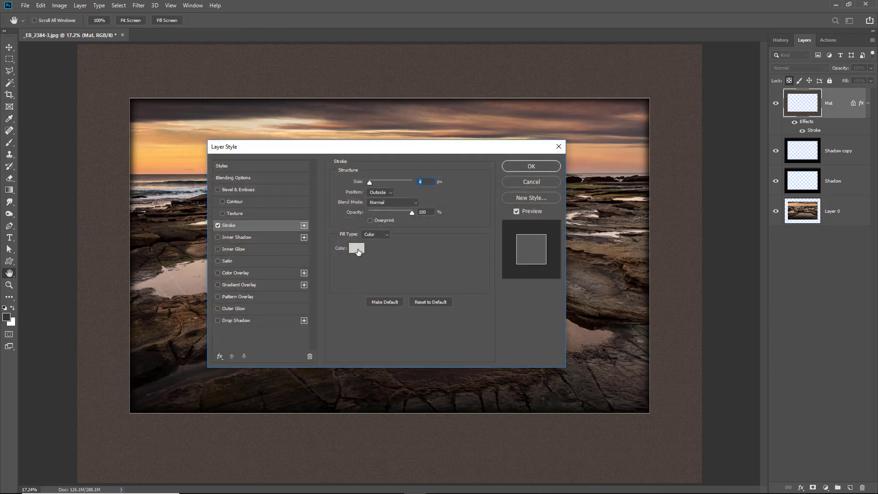
{"action": "left_click", "coordinate": [422, 181]}
{"action": "type", "text": "6"}
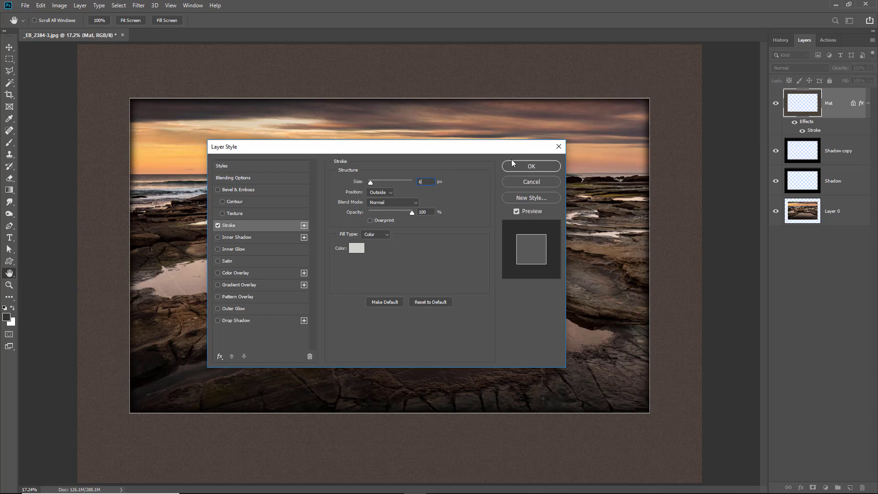
{"action": "left_click", "coordinate": [530, 166]}
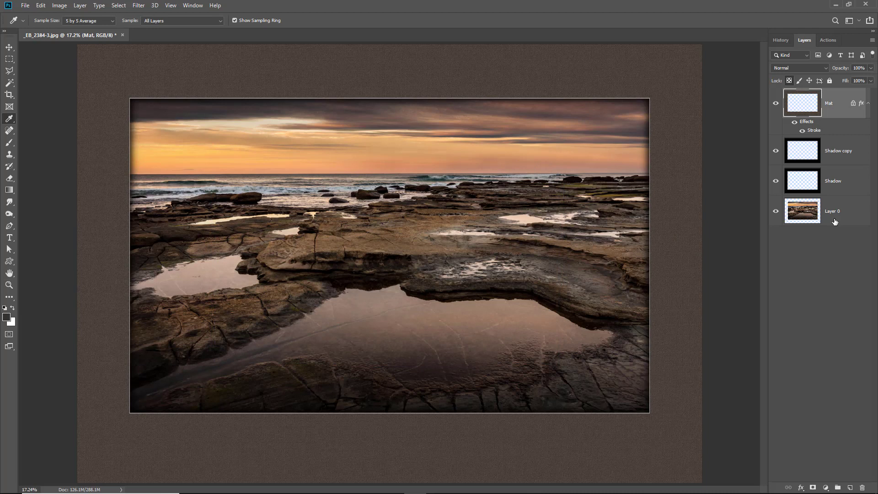
Flatten the image into a single layer, and undo the flattening
{"action": "left_click", "coordinate": [872, 40]}
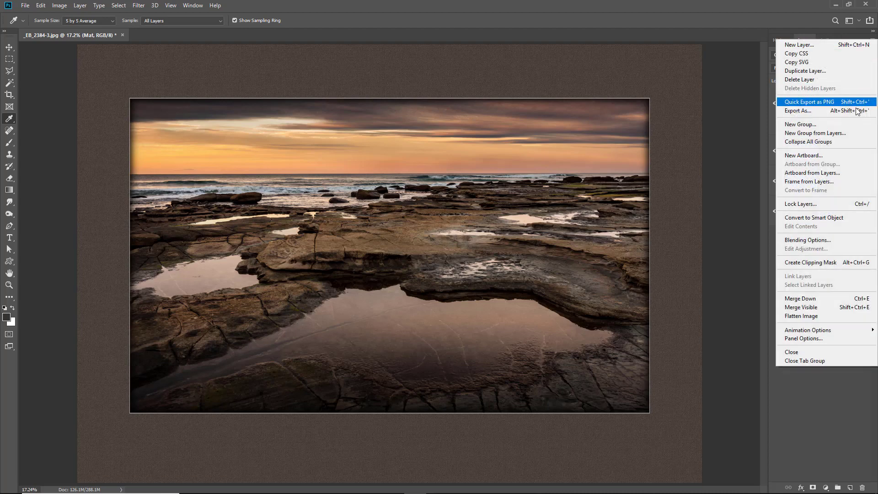
{"action": "left_click", "coordinate": [807, 316]}
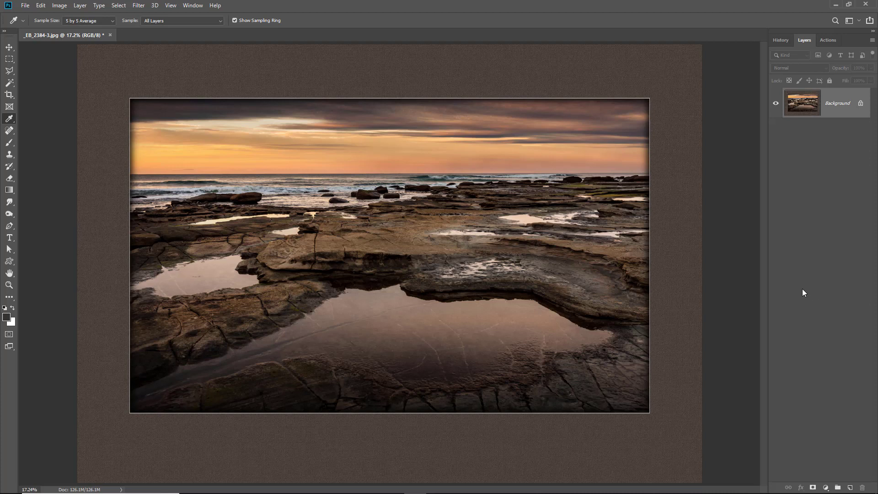
{"action": "key", "text": "ctrl+z"}
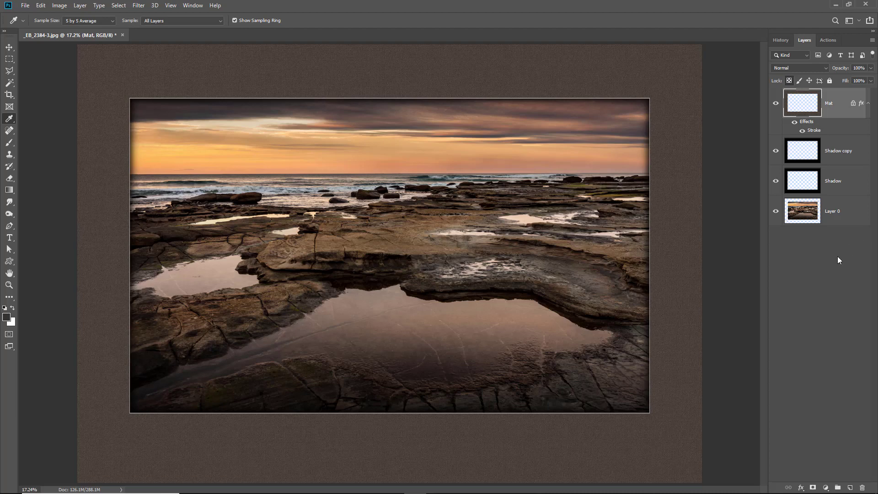
Hide Layer 0 in the mat document and float DSC04583-1.jpg in its own window over it
{"action": "left_click", "coordinate": [777, 212]}
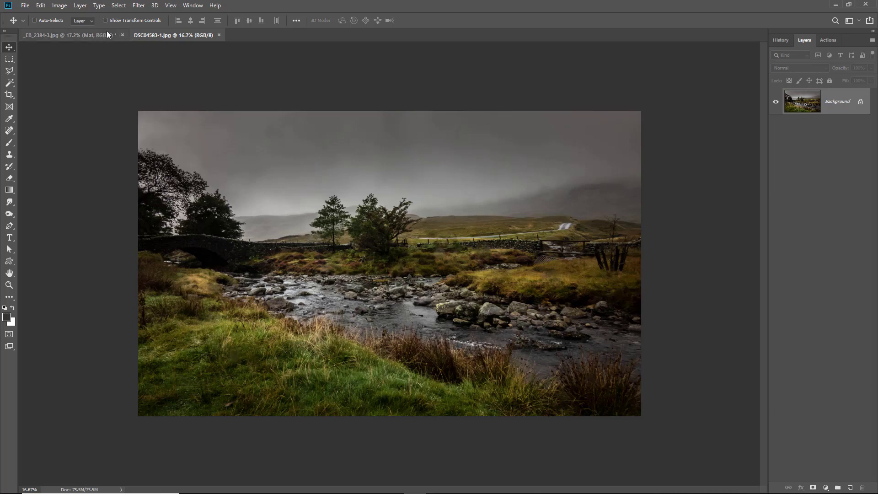
{"action": "left_click", "coordinate": [85, 34]}
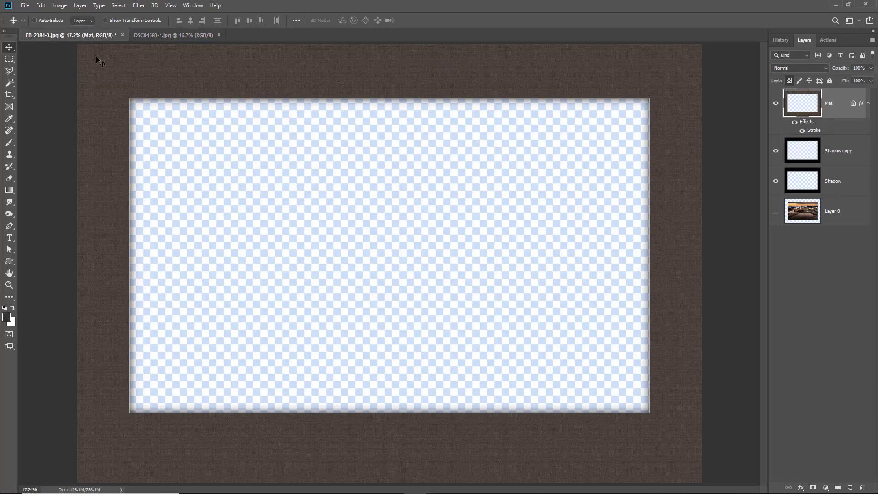
{"action": "left_click", "coordinate": [157, 35]}
{"action": "left_click_drag", "start_coordinate": [185, 34], "coordinate": [306, 100]}
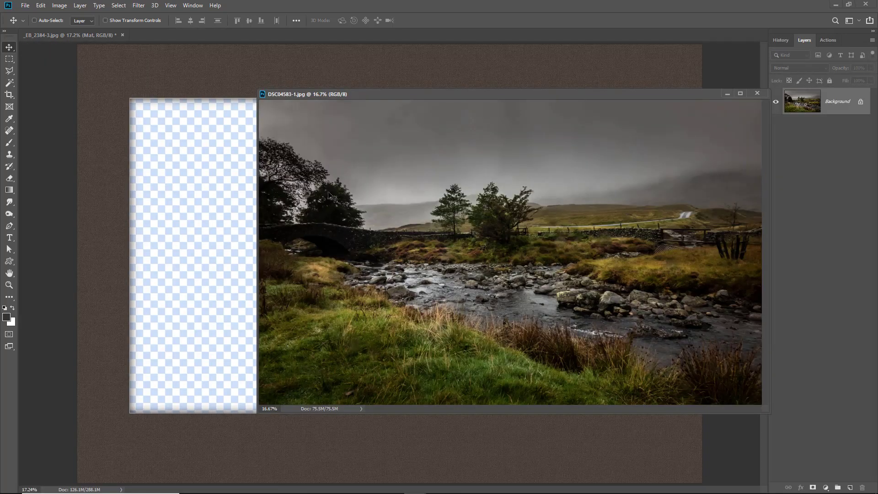
Copy the river photo from DSC04583-1.jpg into the mat document as a new layer, and close the source photo
{"action": "left_click_drag", "start_coordinate": [314, 213], "coordinate": [205, 242]}
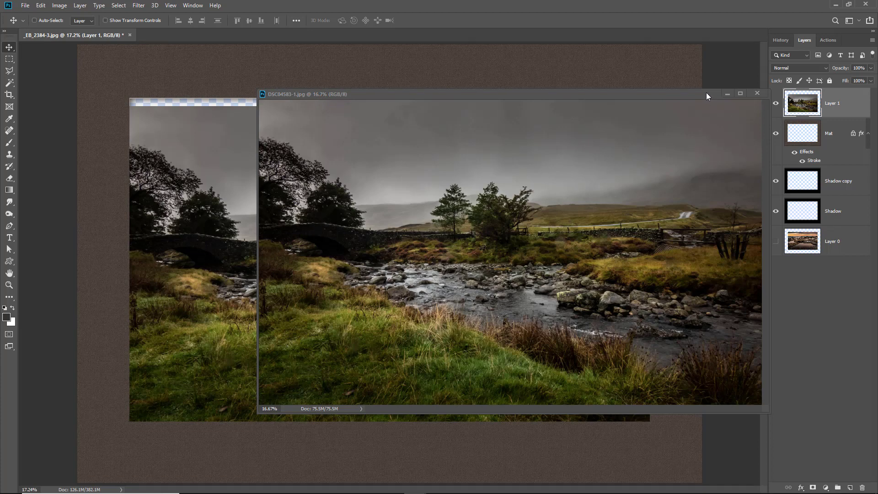
{"action": "left_click_drag", "start_coordinate": [706, 96], "coordinate": [656, 100]}
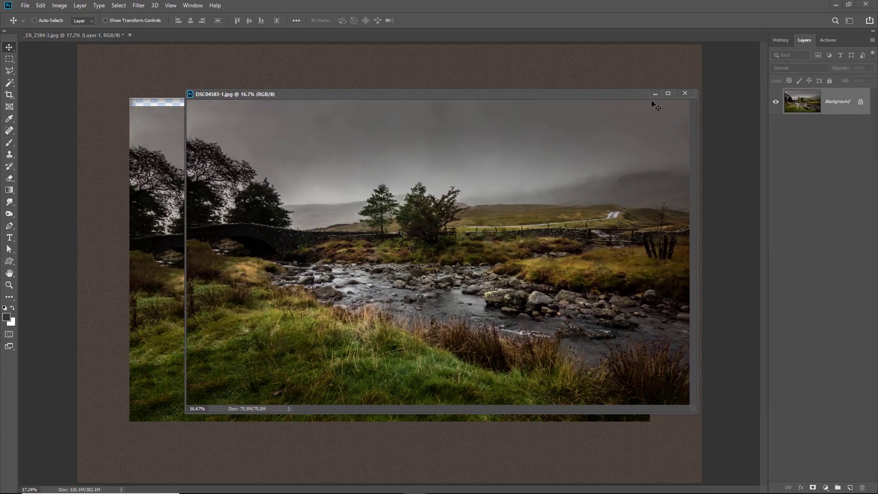
{"action": "left_click", "coordinate": [684, 92]}
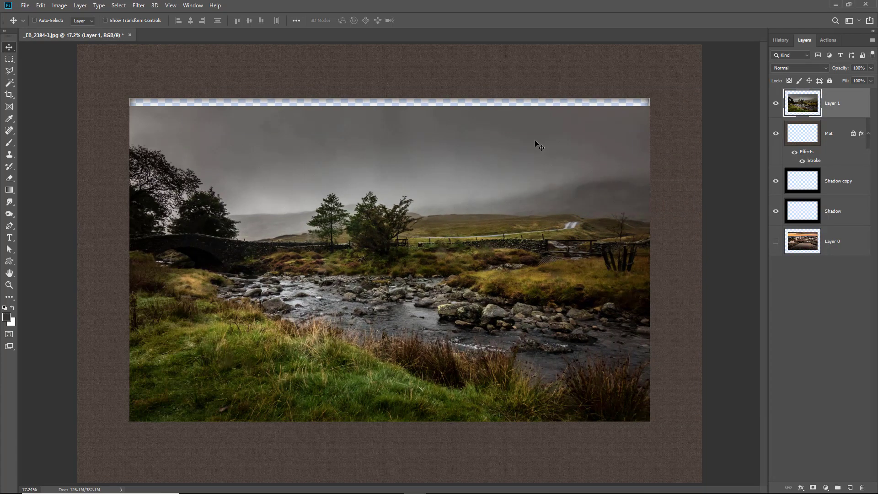
Nudge the river photo upward to cover the mat opening, and move its layer below Shadow, just above Layer 0
{"action": "key", "text": "shift+Up"}
{"action": "key", "text": "shift+Up"}
{"action": "key", "text": "shift+Up"}
{"action": "key", "text": "shift+Up"}
{"action": "key", "text": "shift+Up"}
{"action": "key", "text": "shift+Up"}
{"action": "key", "text": "shift+Up"}
{"action": "key", "text": "shift+Up"}
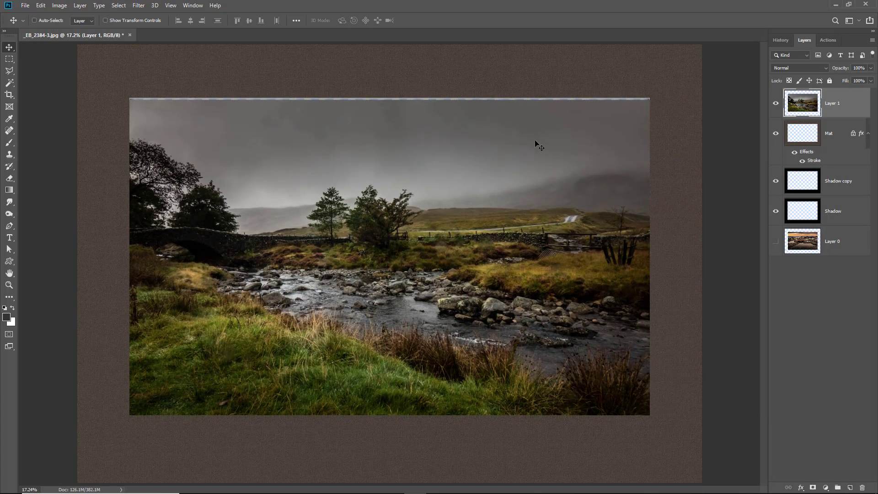
{"action": "key", "text": "shift+Up"}
{"action": "key", "text": "shift+Up"}
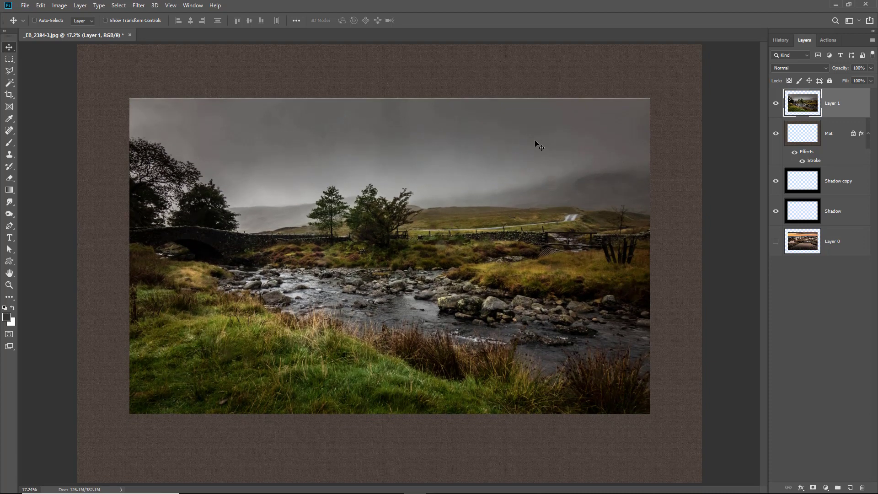
{"action": "key", "text": "shift+Up"}
{"action": "key", "text": "shift+Up"}
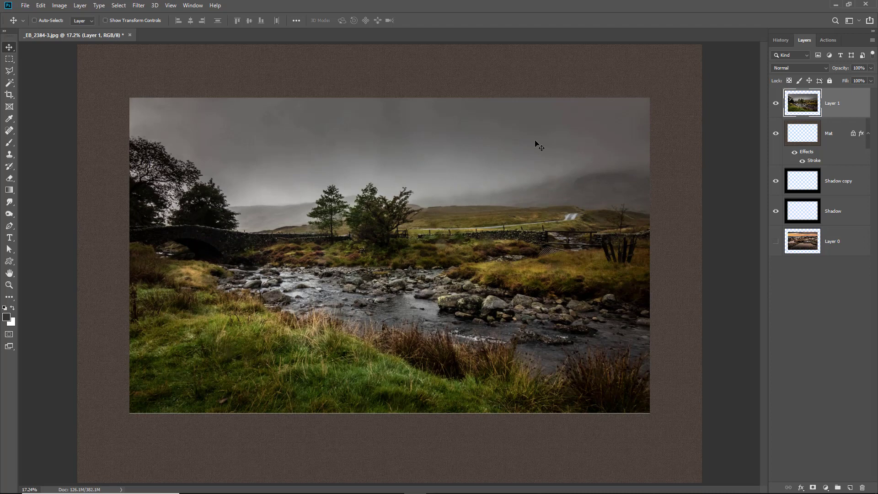
{"action": "key", "text": "shift+Down"}
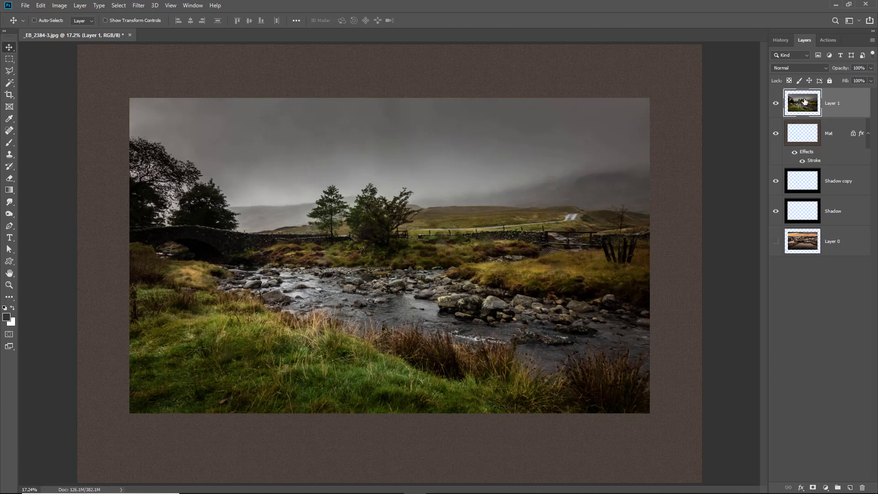
{"action": "left_click_drag", "start_coordinate": [805, 101], "coordinate": [811, 226]}
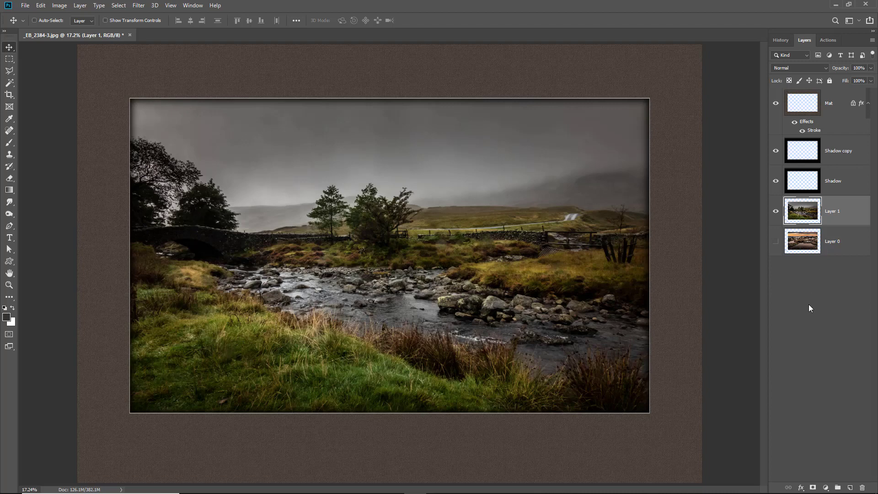